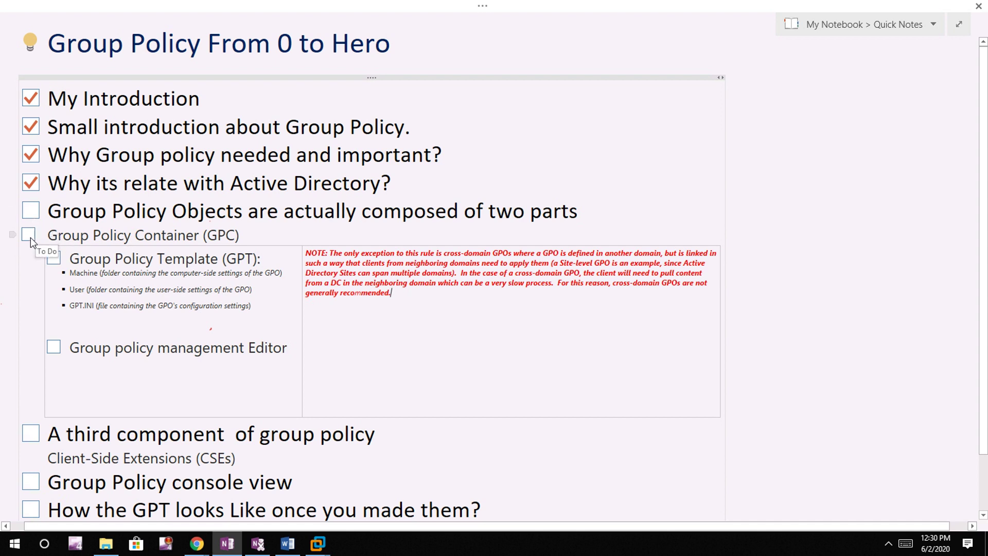
Mark the Group Policy Container (GPC) item as done in the notes checklist
left_click(28, 235)
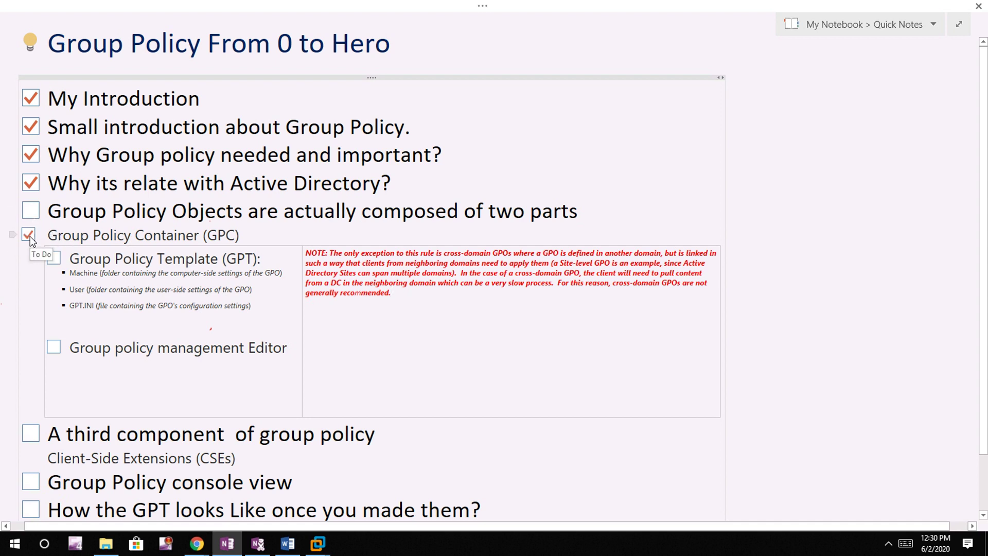
left_click(361, 358)
Switch to the IND-DC-2K19 virtual machine in VMware Workstation and minimize its Machine folder window
mouse_move(317, 544)
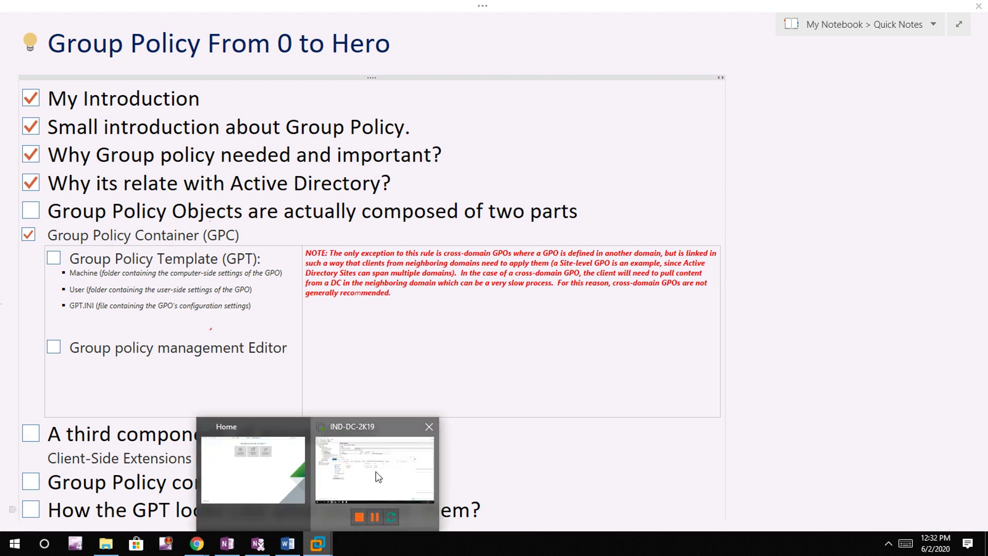
left_click(376, 471)
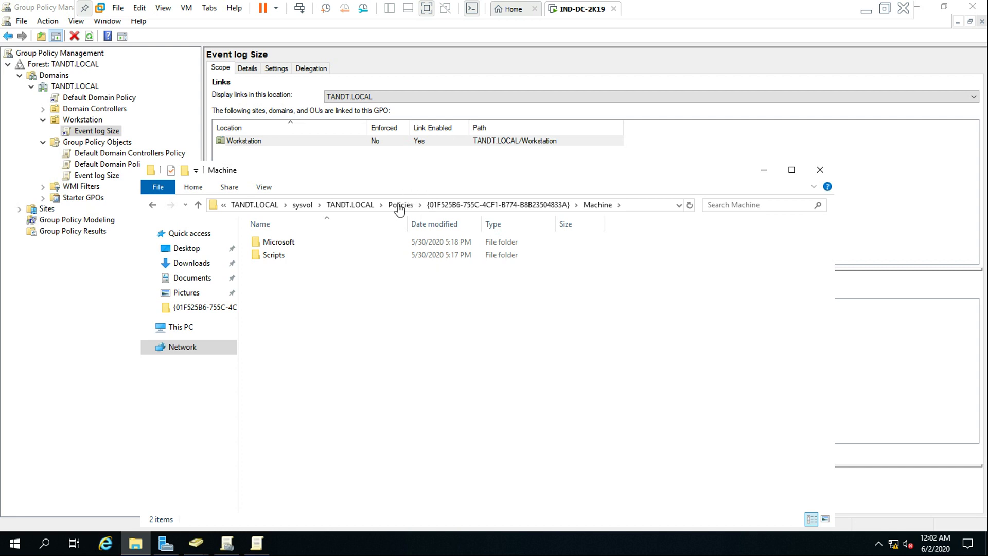
left_click(763, 170)
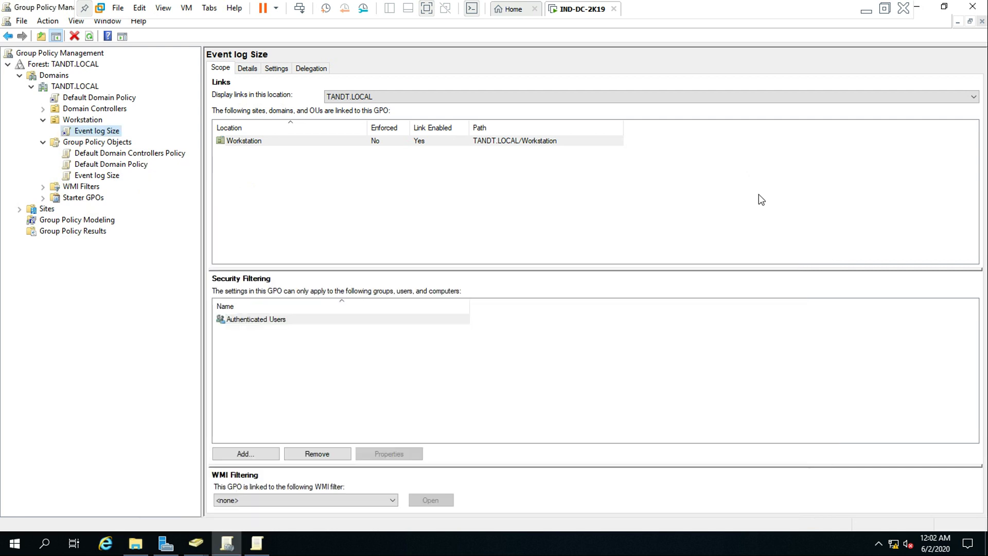
Close the maximized Active Directory Users and Computers window and show the Workstation OU's contents in the other open one
left_click(204, 546)
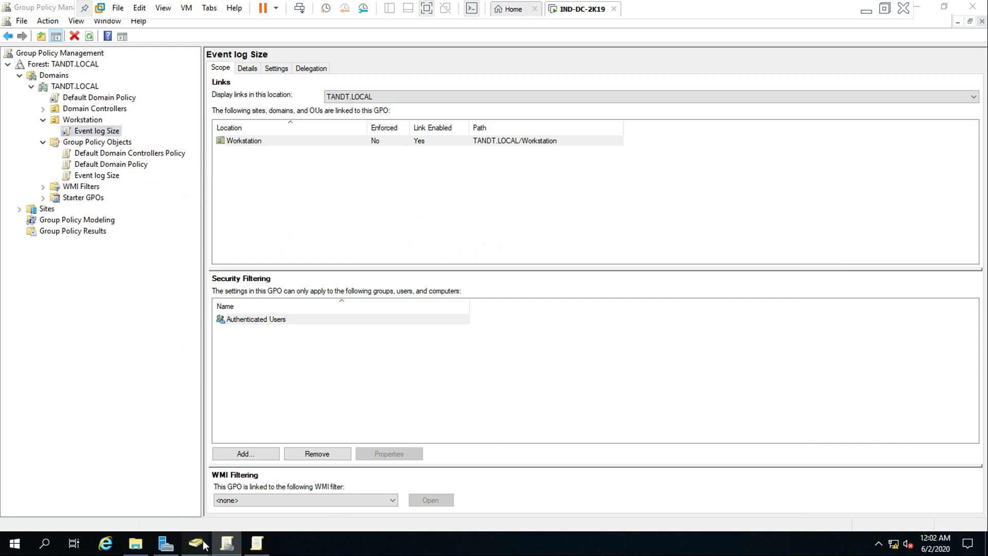
left_click(231, 483)
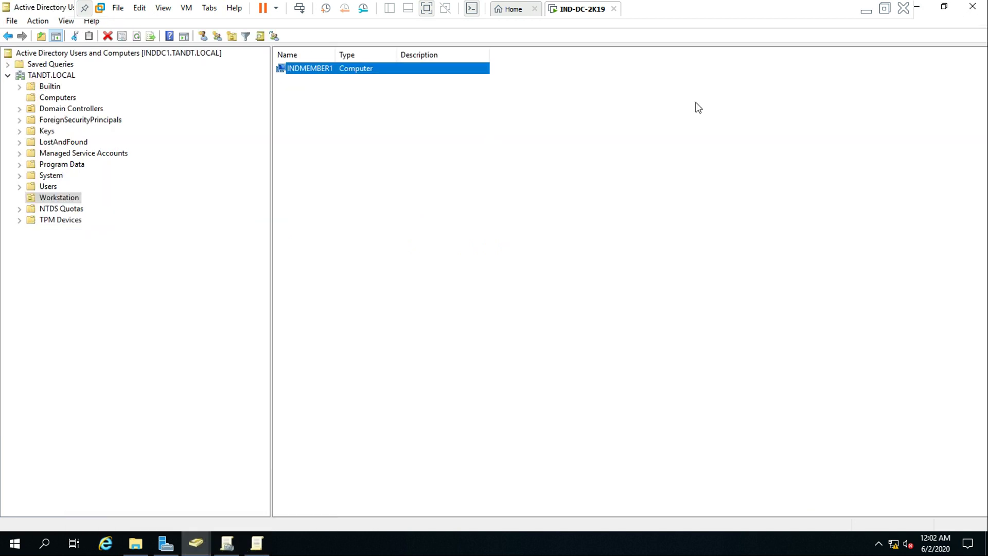
left_click(973, 7)
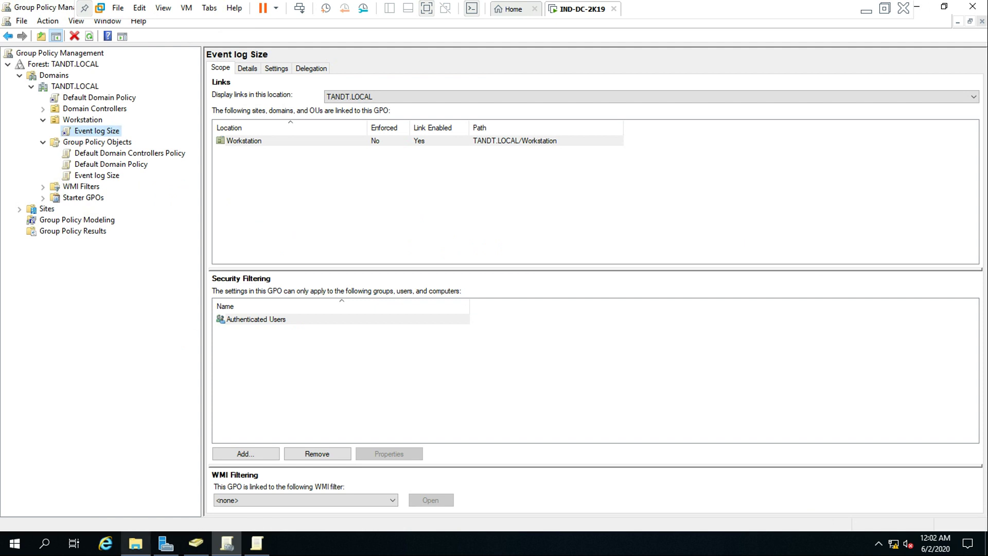
left_click(197, 542)
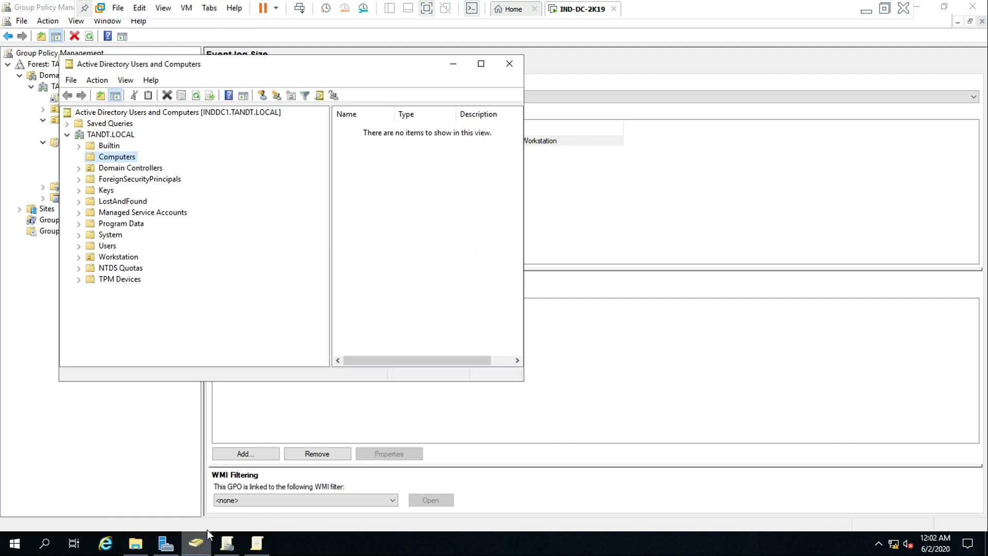
left_click(120, 257)
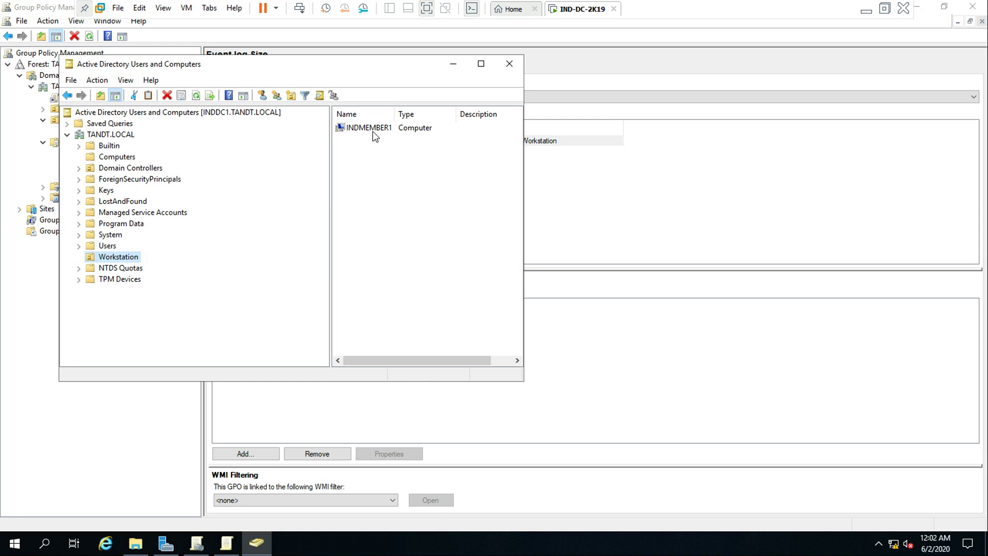
Compare the INDMEMBER1 computer object in the Workstation OU with the virtual machines in the VMware library
left_click(513, 12)
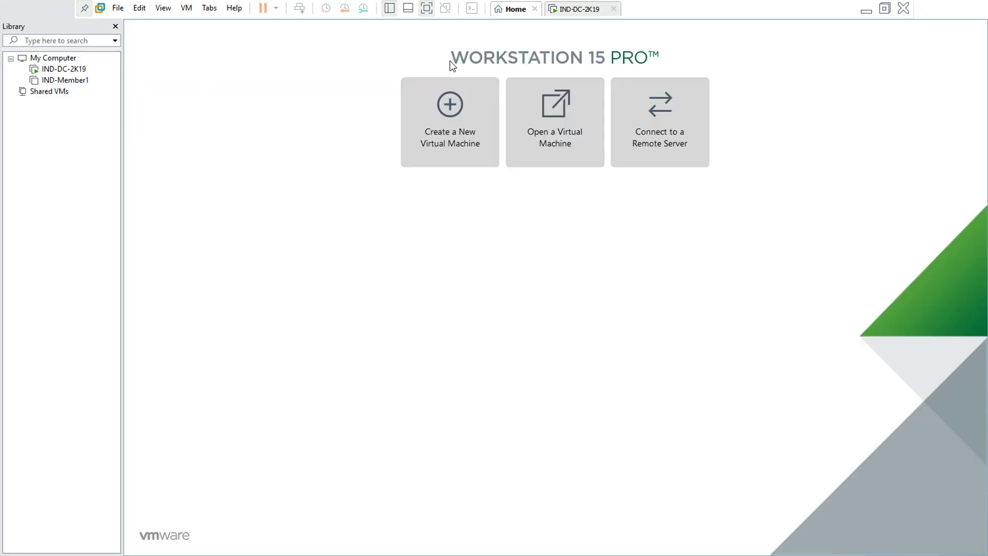
left_click(577, 11)
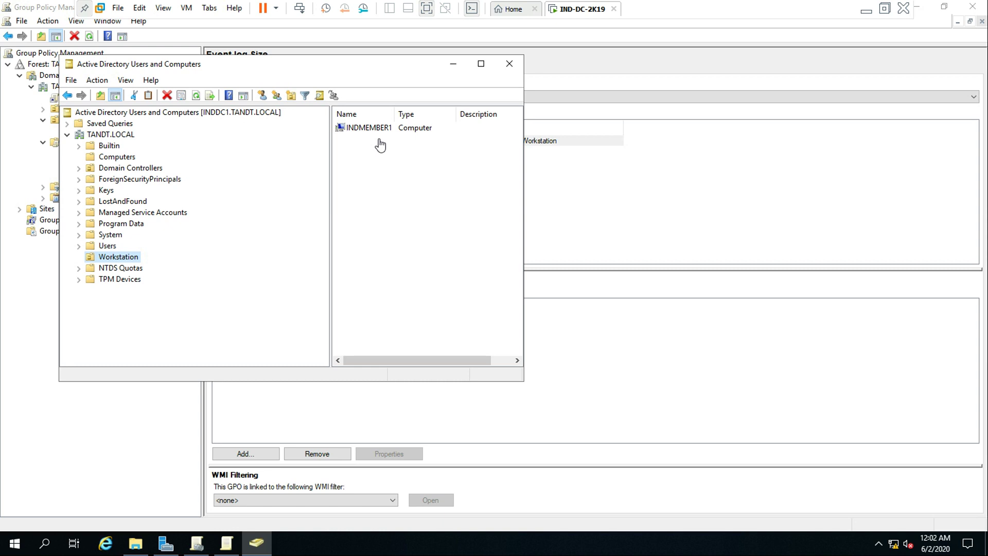
left_click(380, 130)
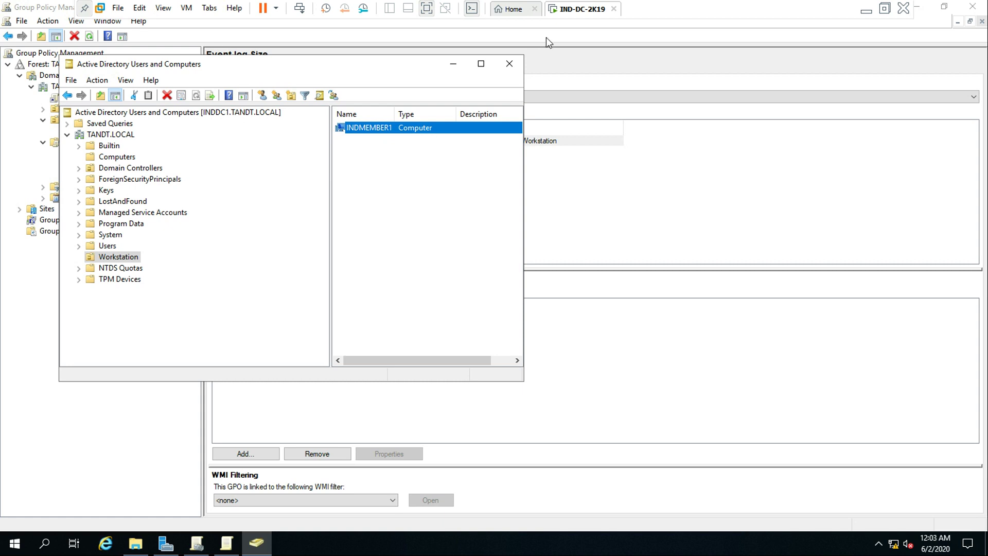
left_click(512, 9)
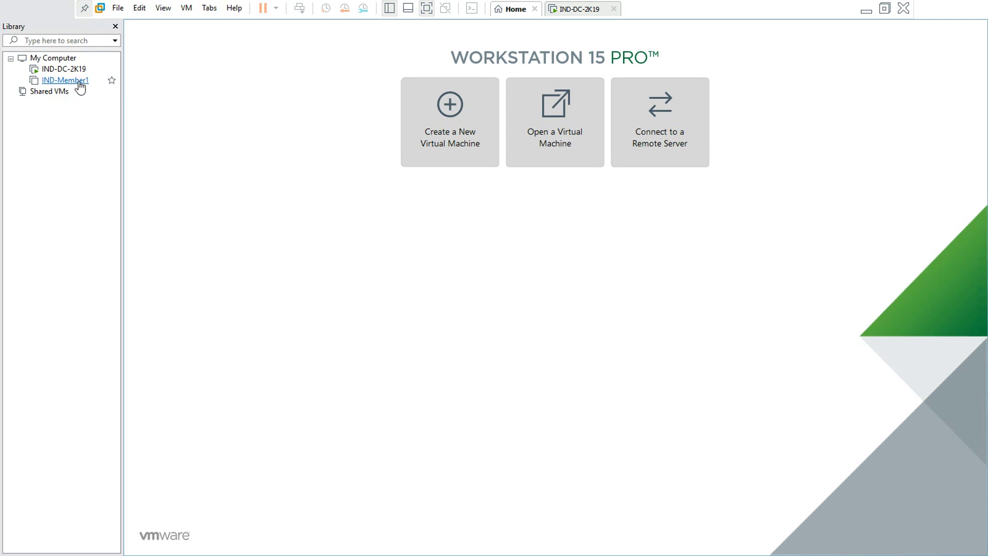
left_click(577, 9)
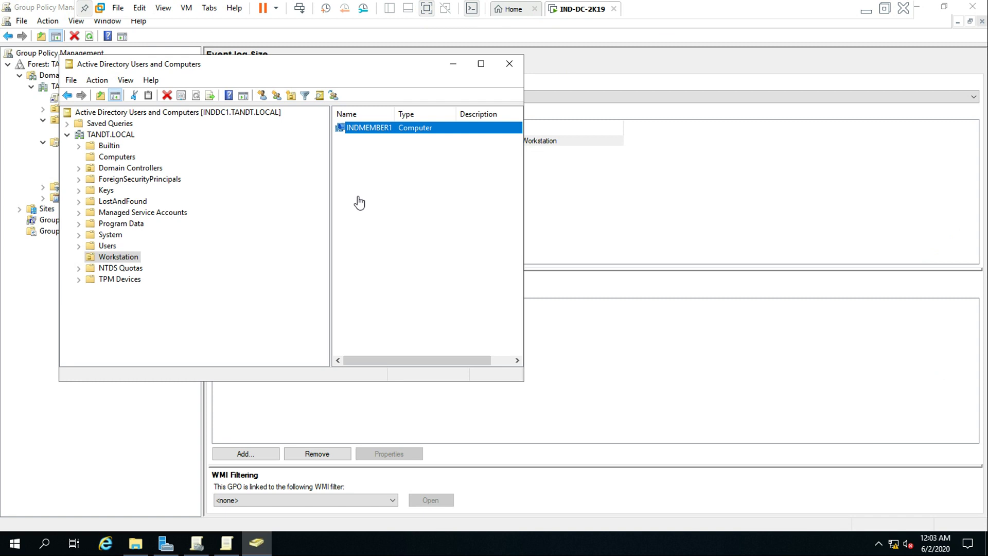
Examine the attribute list in INDMEMBER1's properties, then close the dialog without changes and minimize Active Directory Users and Computers
double_click(397, 137)
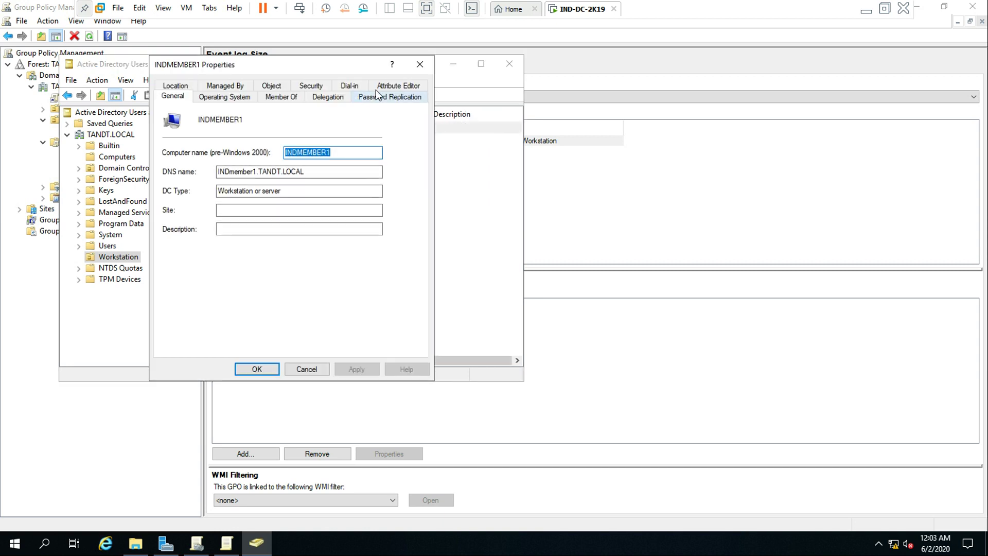
left_click(382, 88)
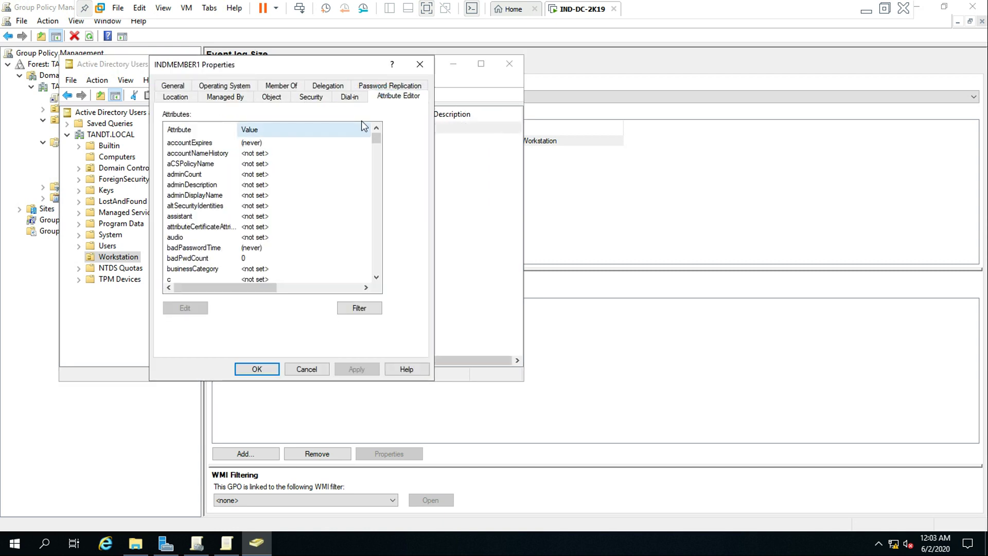
scroll(238, 216, "down", 14)
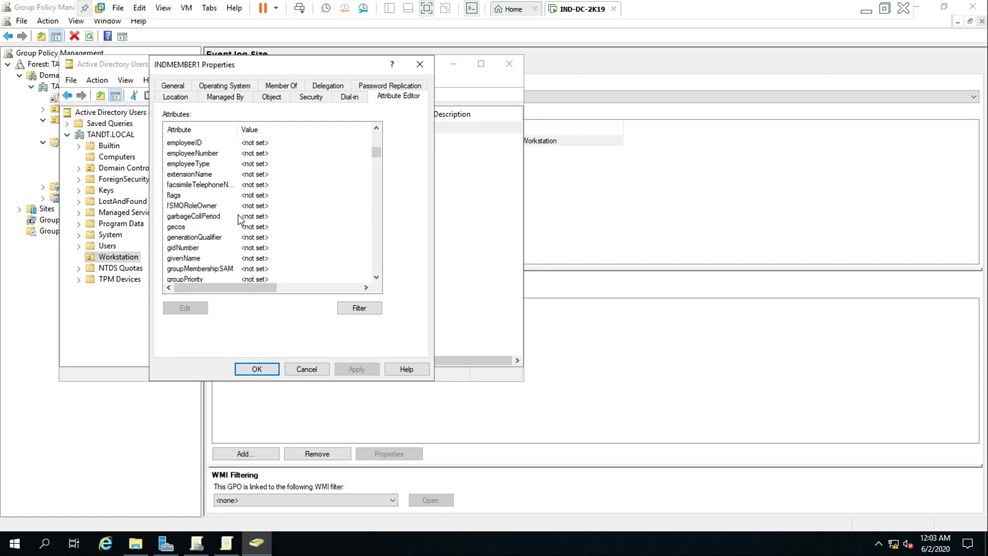
scroll(238, 219, "down", 15)
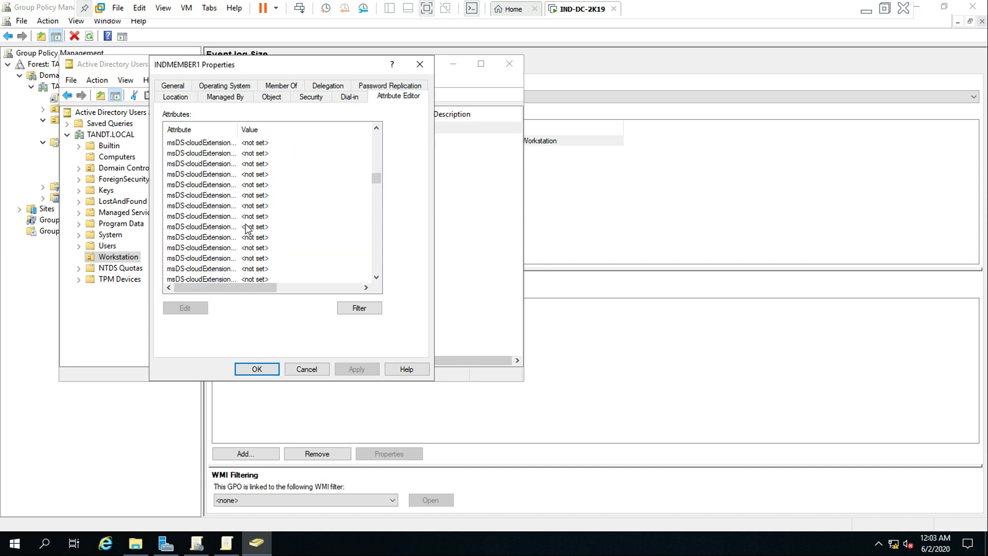
scroll(247, 228, "down", 15)
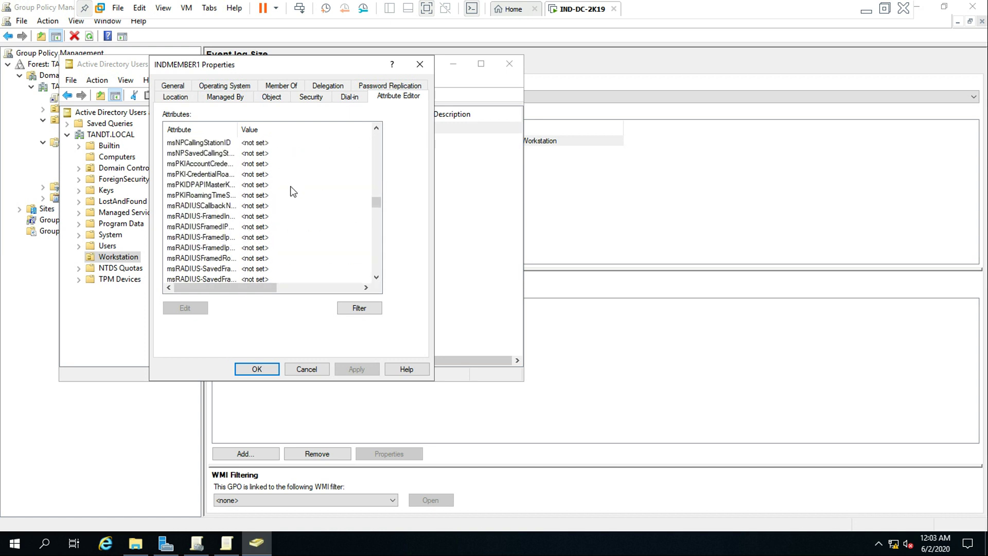
scroll(283, 200, "down", 12)
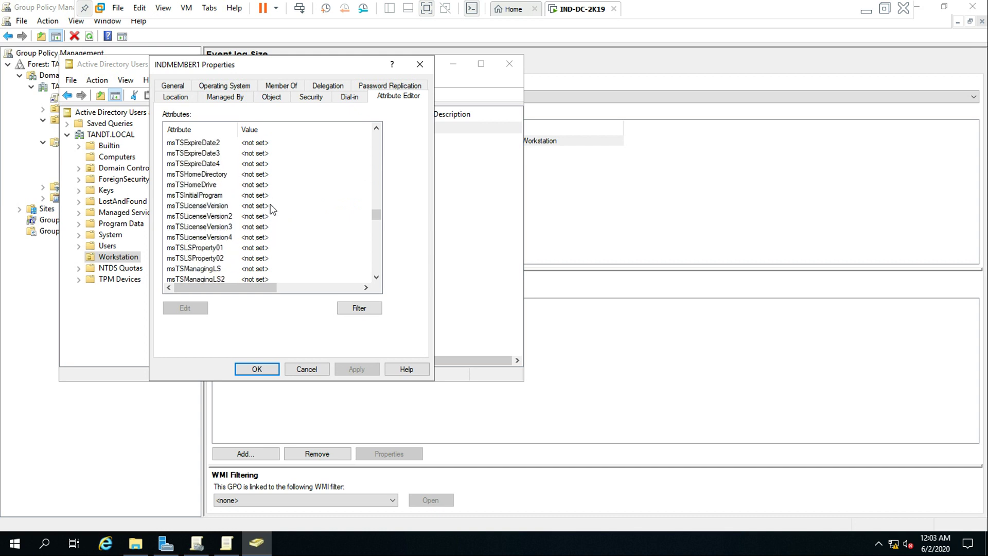
left_click(317, 367)
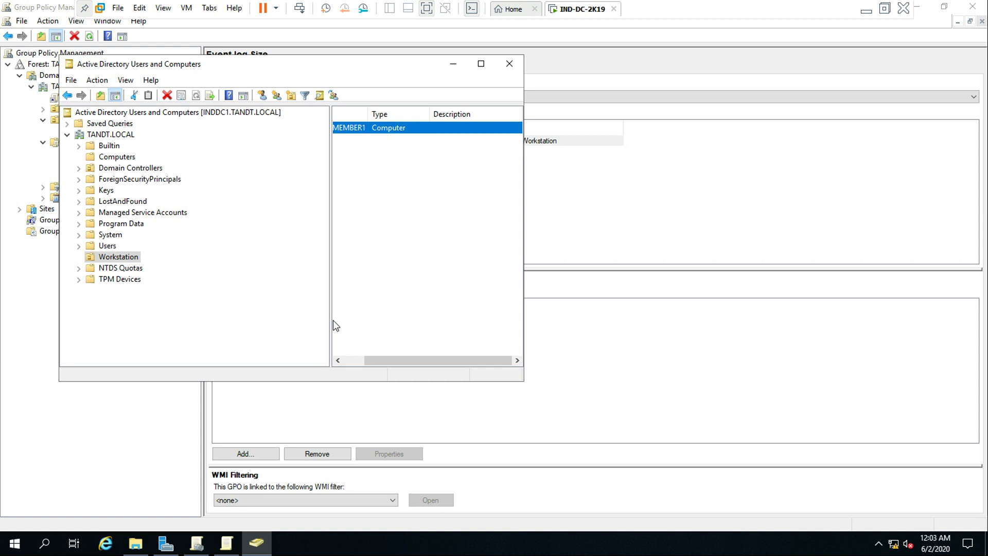
left_click(459, 66)
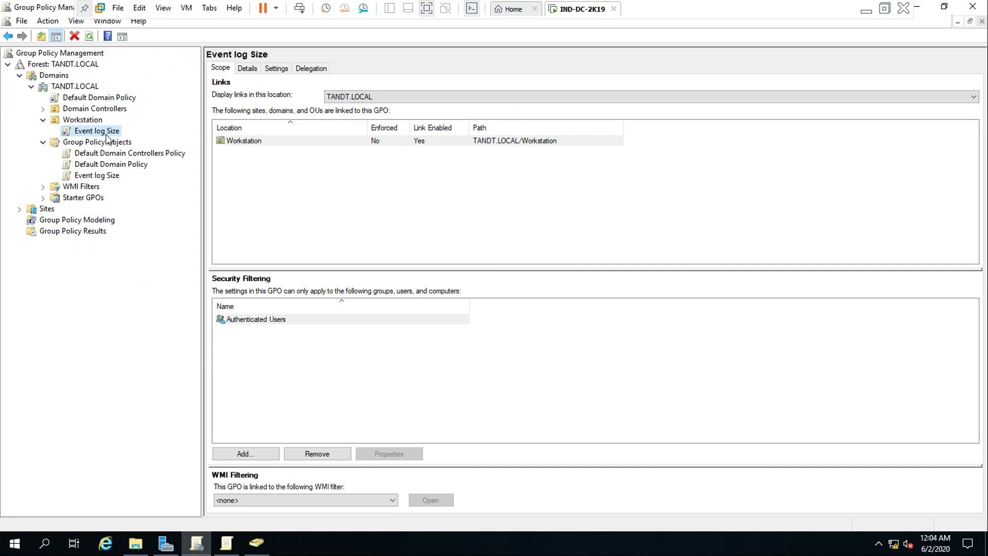
Browse from the domain's sysvol share through TANDT.LOCAL and Policies into the policy folder {01F525B6-755C-4CF1-B774-B8B23504833A}
left_click(133, 547)
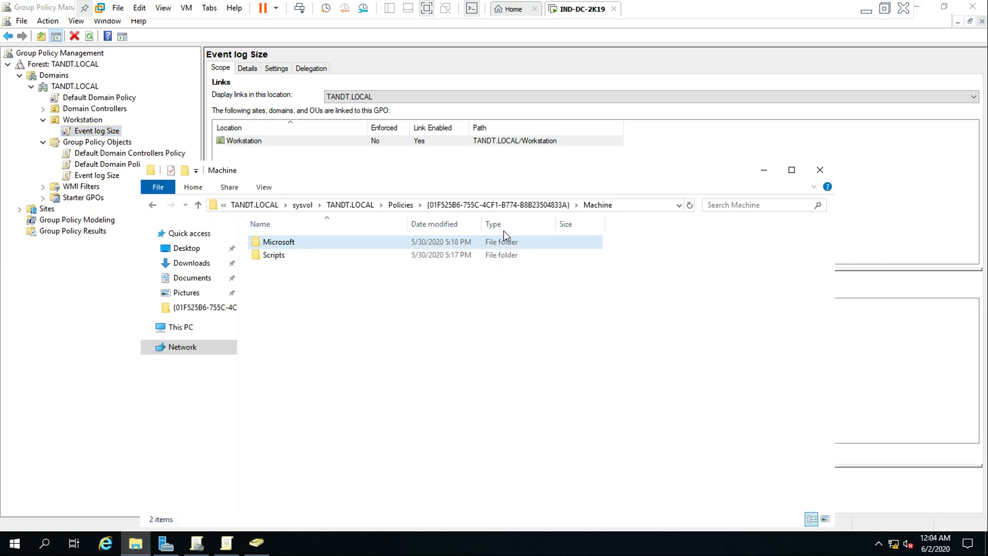
left_click(303, 205)
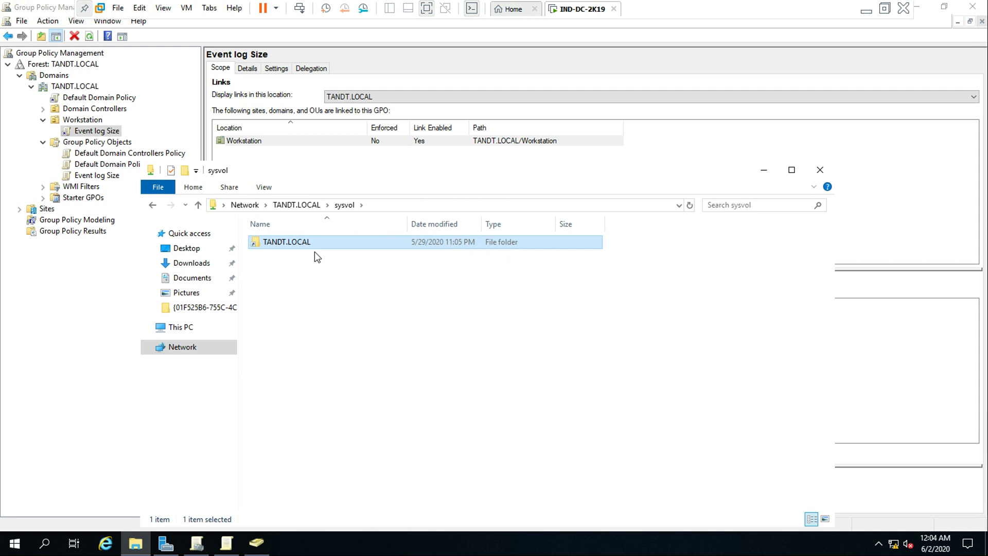
double_click(314, 252)
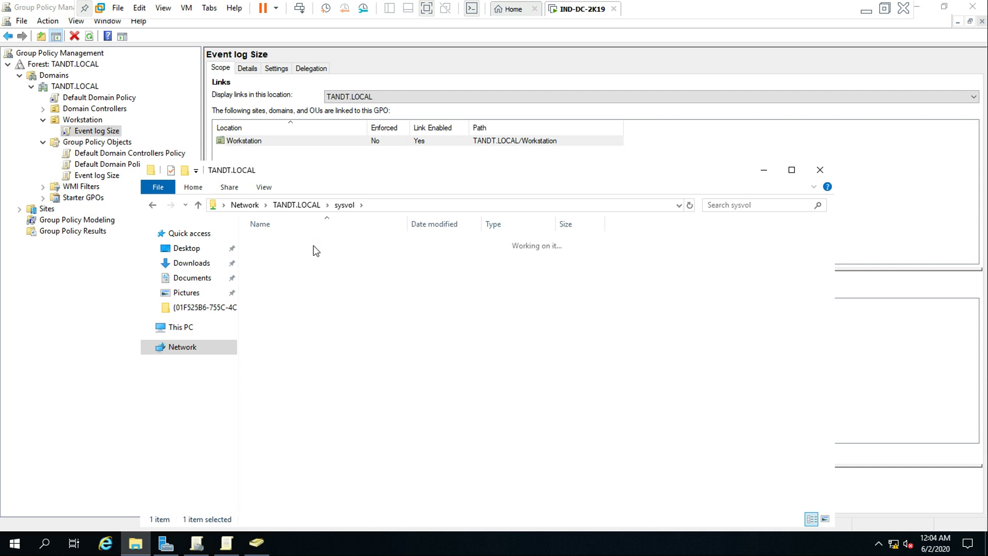
double_click(291, 246)
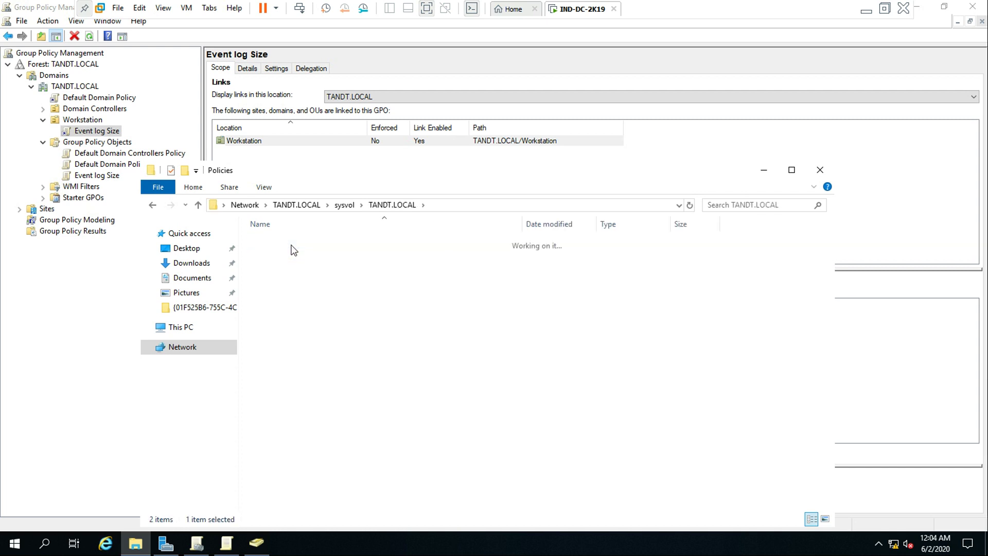
double_click(319, 243)
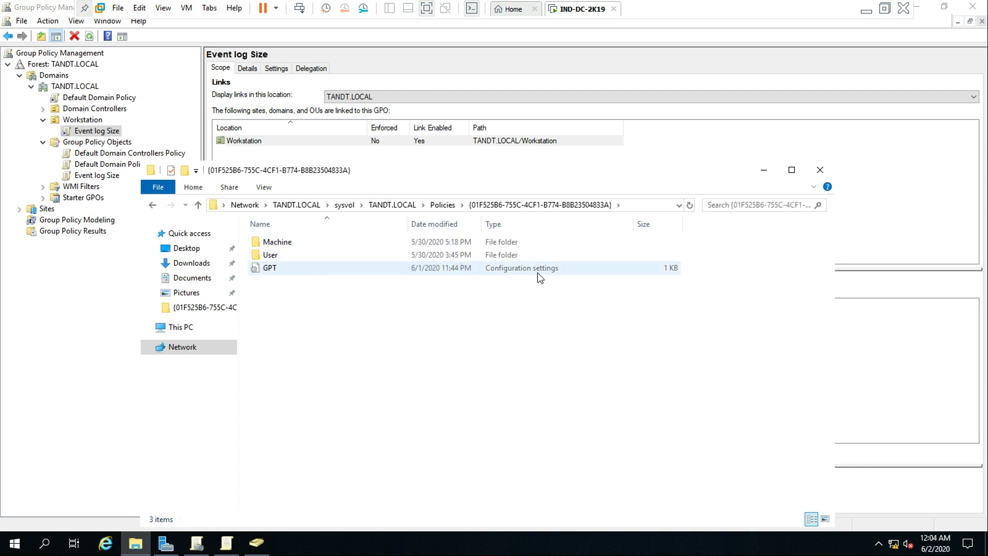
left_click(866, 10)
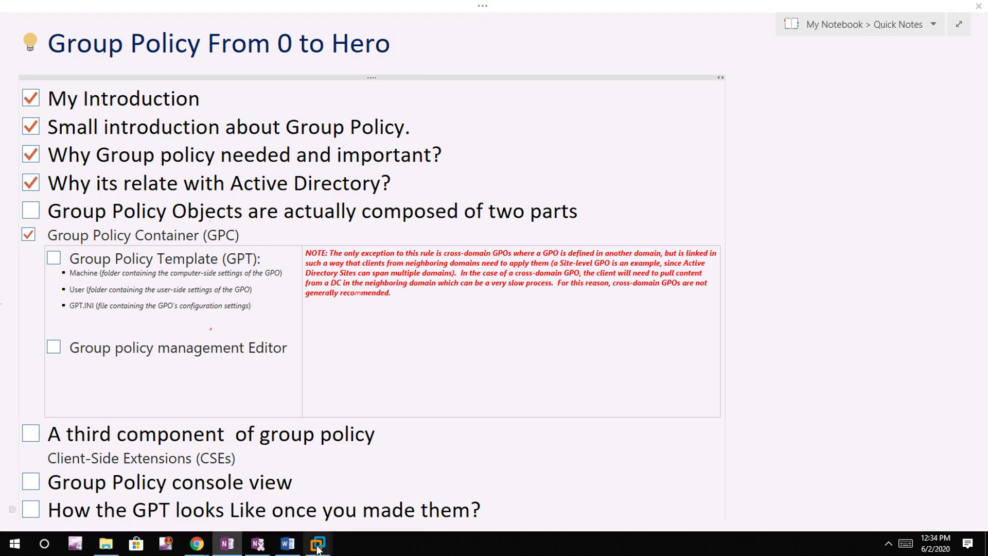
mouse_move(318, 548)
left_click(355, 494)
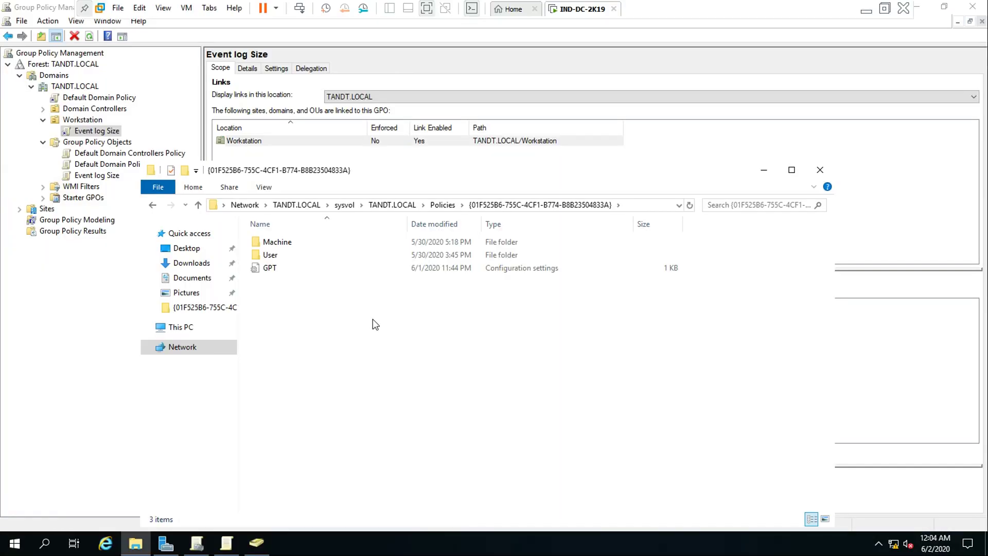
Examine the Version line in the policy's GPT configuration file, close the file and return to the OneNote checklist
left_click(276, 273)
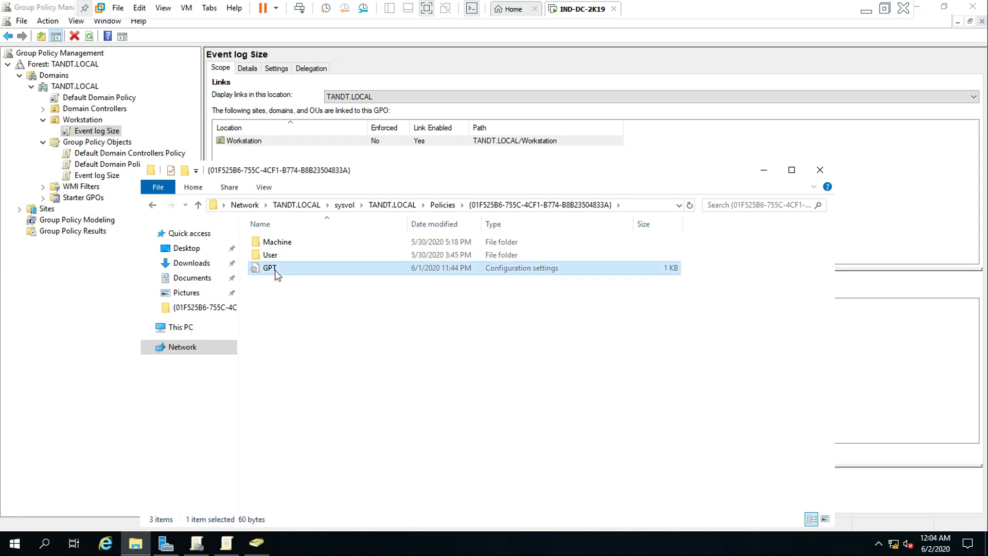
double_click(276, 270)
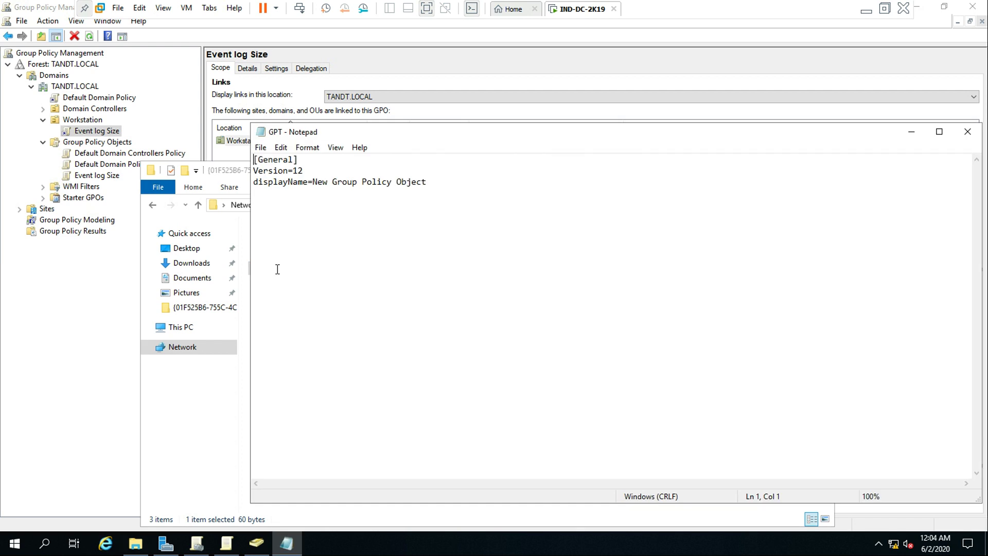
left_click(301, 172)
left_click_drag(302, 171, 252, 174)
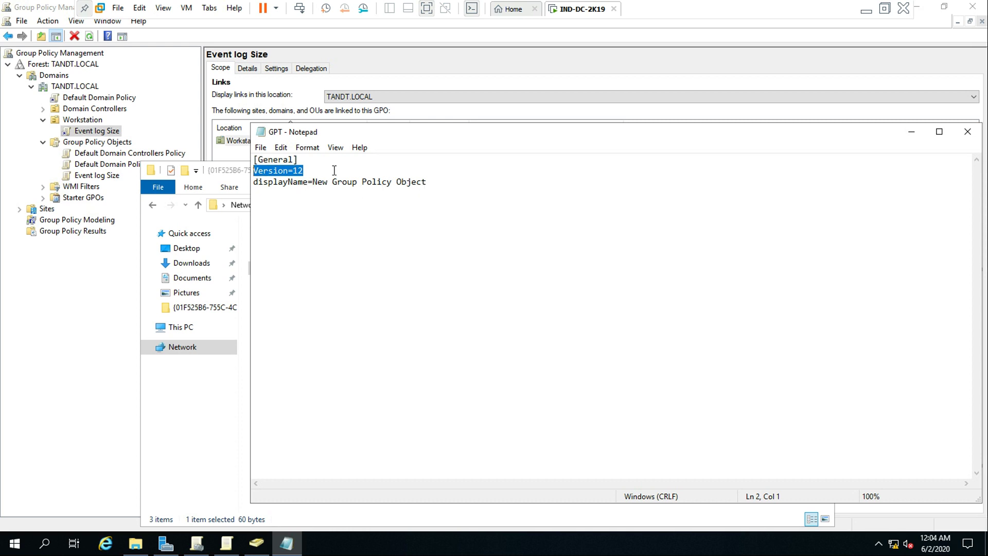
left_click(967, 131)
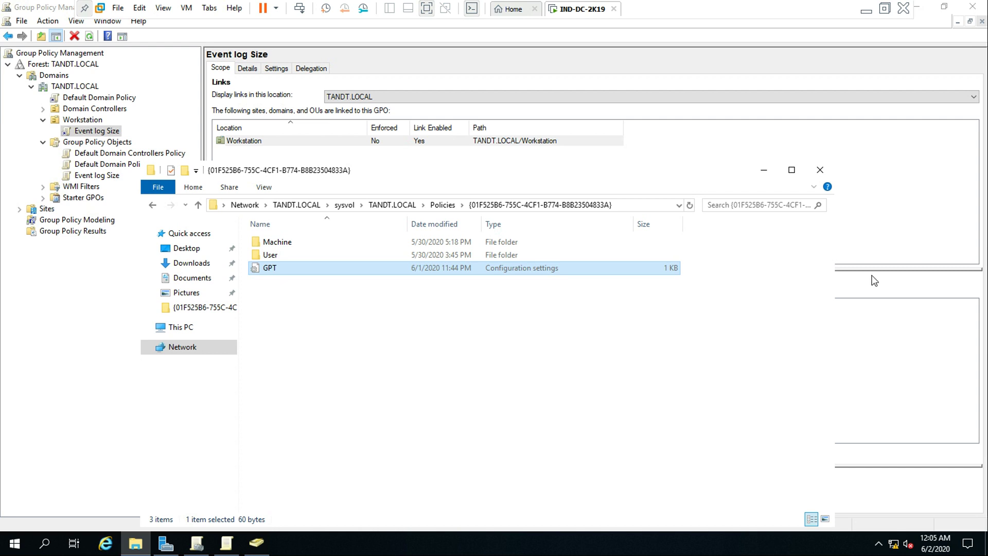
left_click(764, 170)
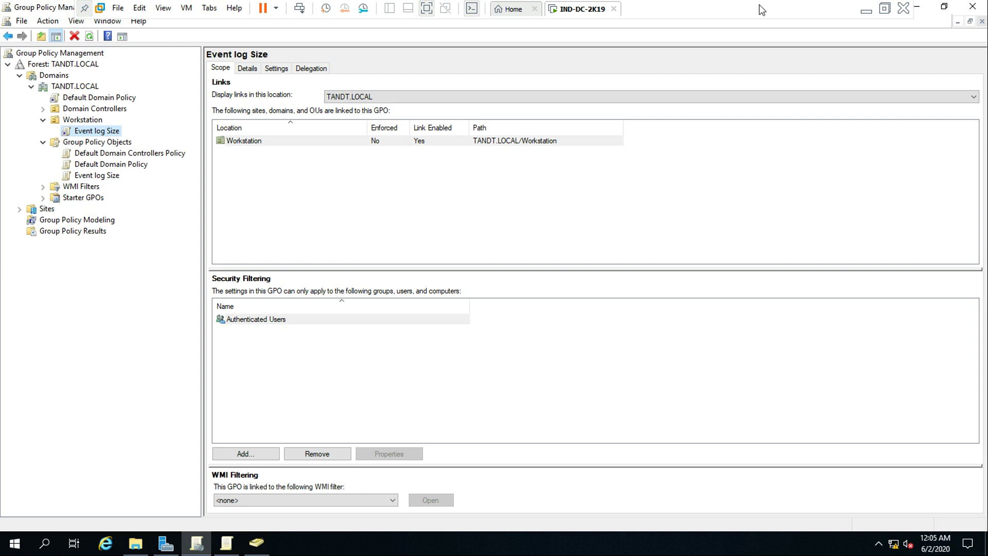
left_click(866, 7)
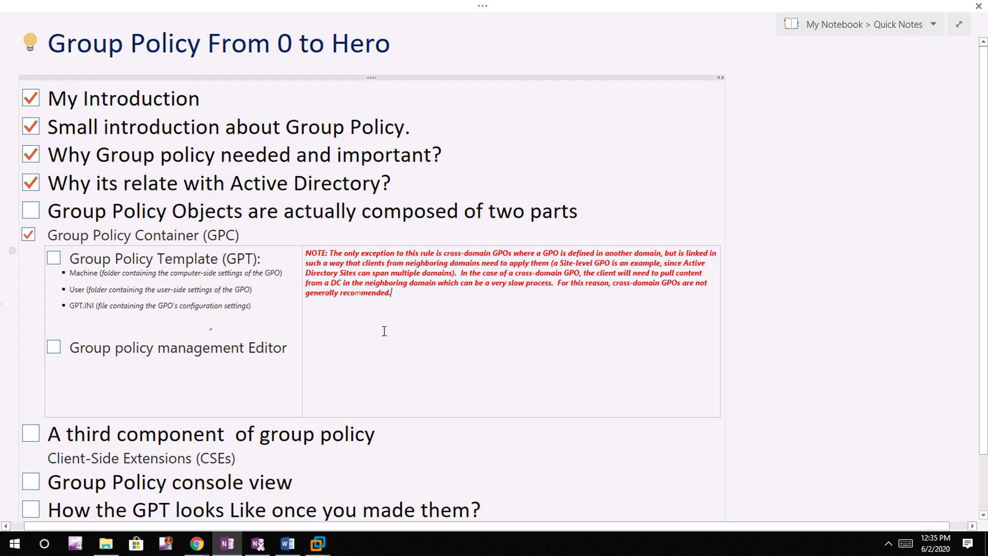
Select and review the red note on cross-domain GPOs, clear the selection and leave the full-page view
left_click_drag(415, 293, 305, 256)
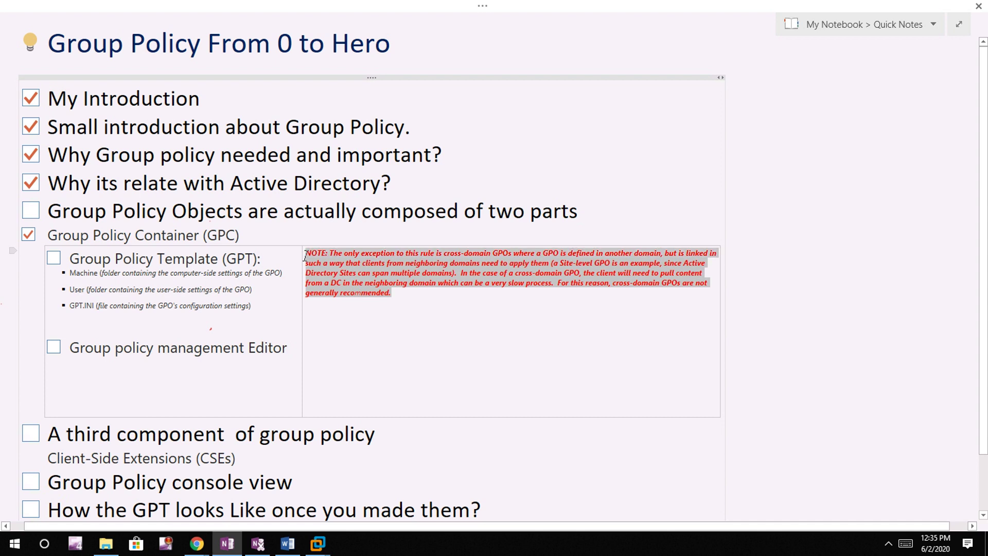
left_click(434, 309)
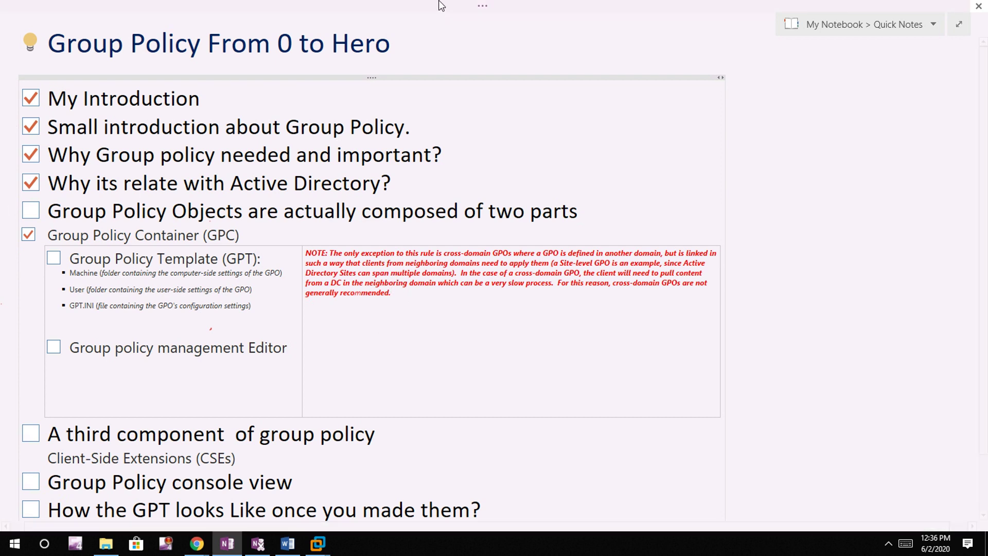
left_click(959, 24)
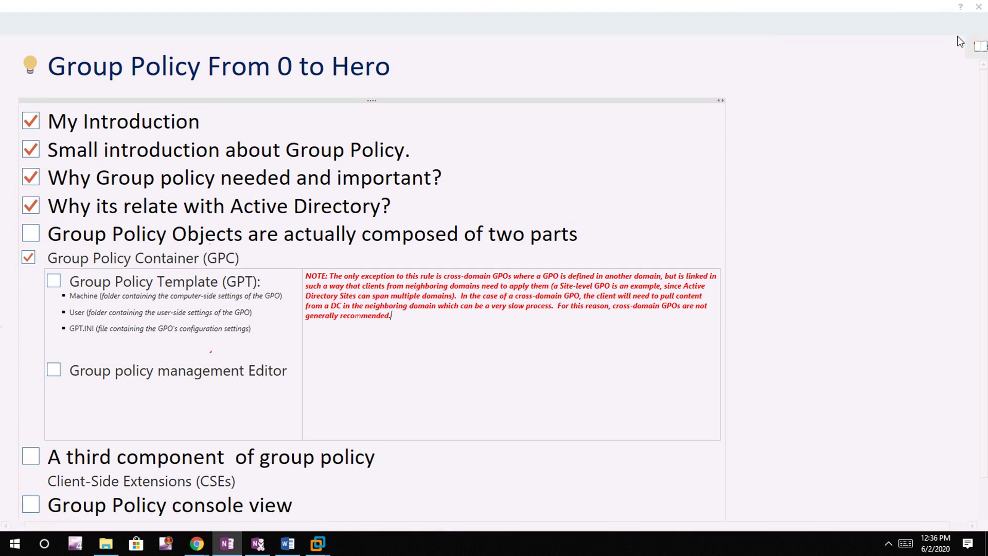
Draw two red triangles side by side in the space below the cross-domain GPO note
left_click(141, 23)
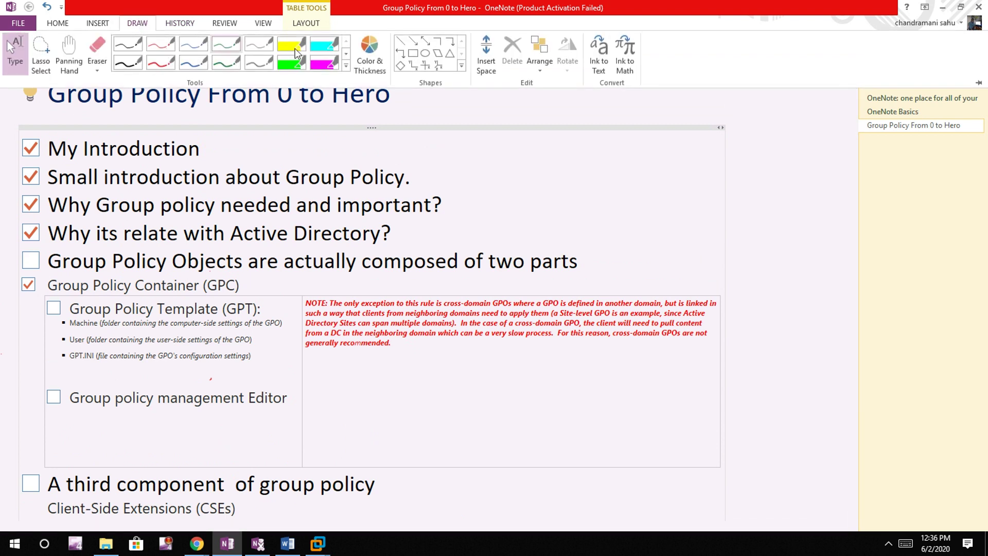
left_click(450, 54)
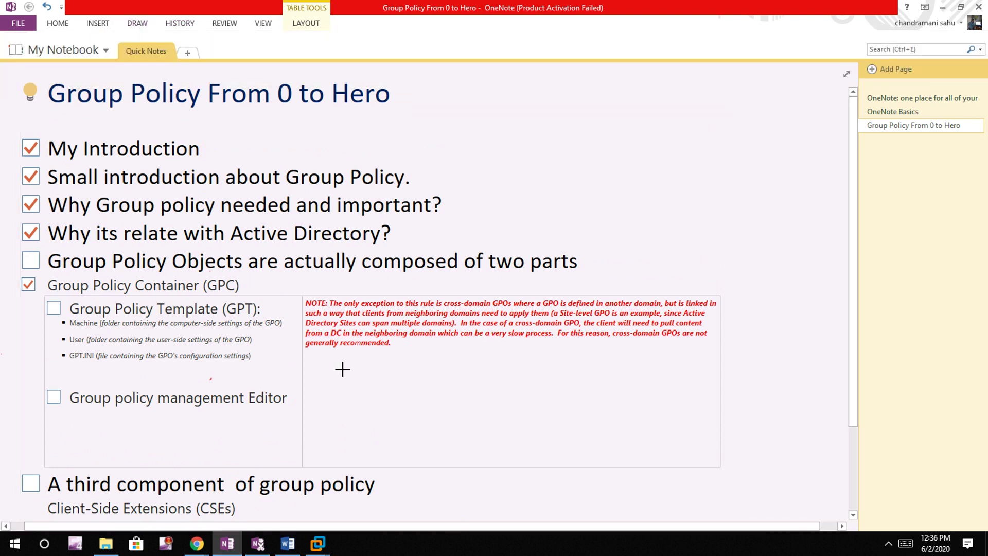
left_click_drag(344, 371, 387, 429)
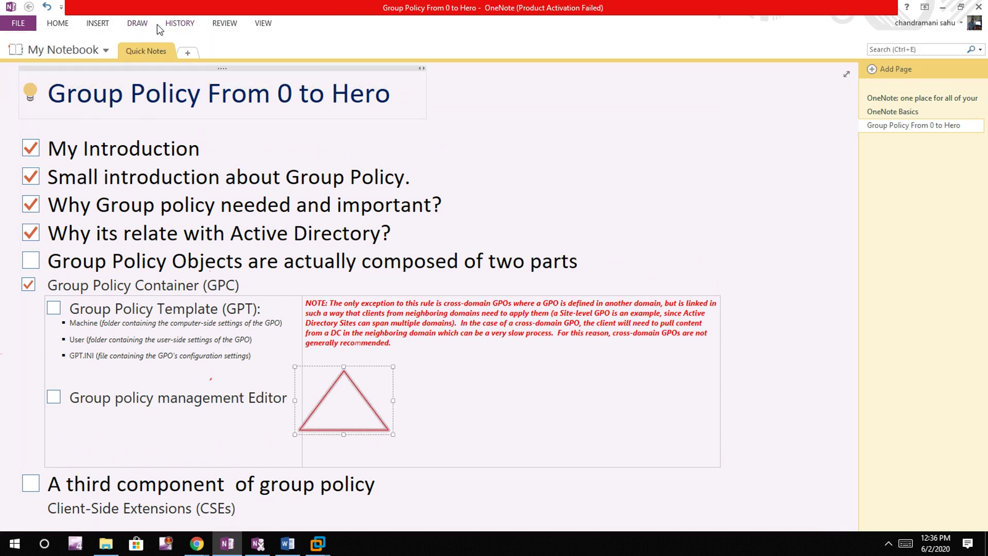
left_click(141, 24)
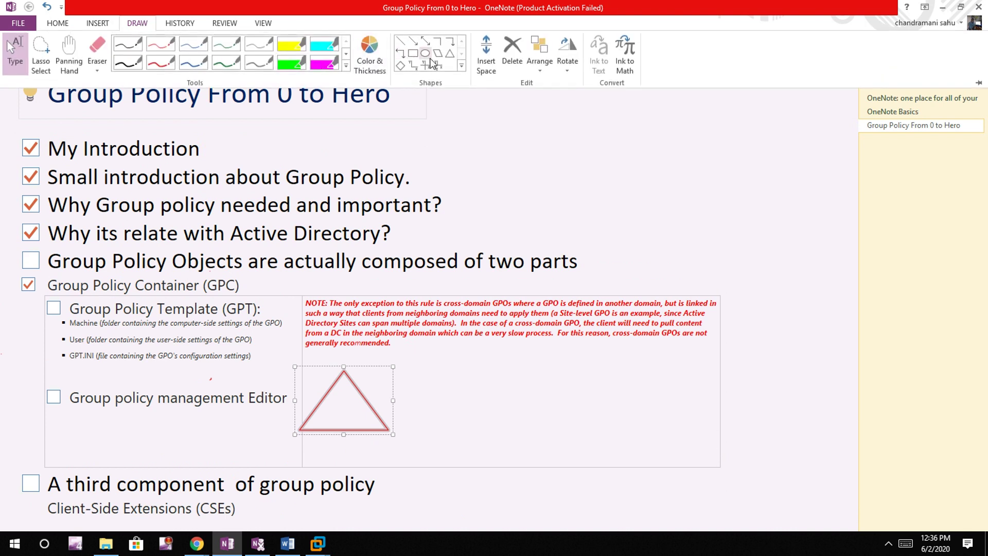
left_click(450, 53)
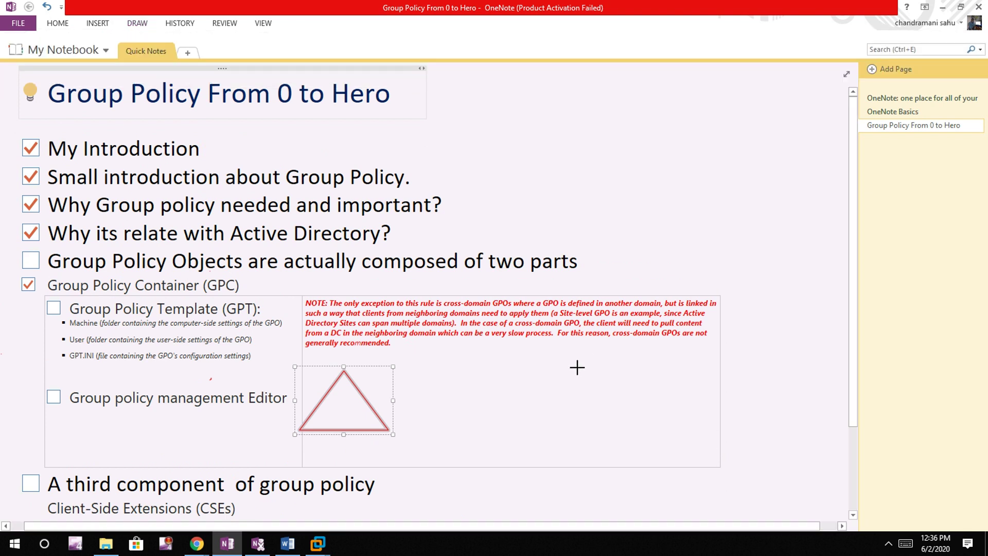
mouse_move(566, 356)
left_mouse_down()
mouse_move(605, 427)
mouse_move(630, 434)
left_mouse_up()
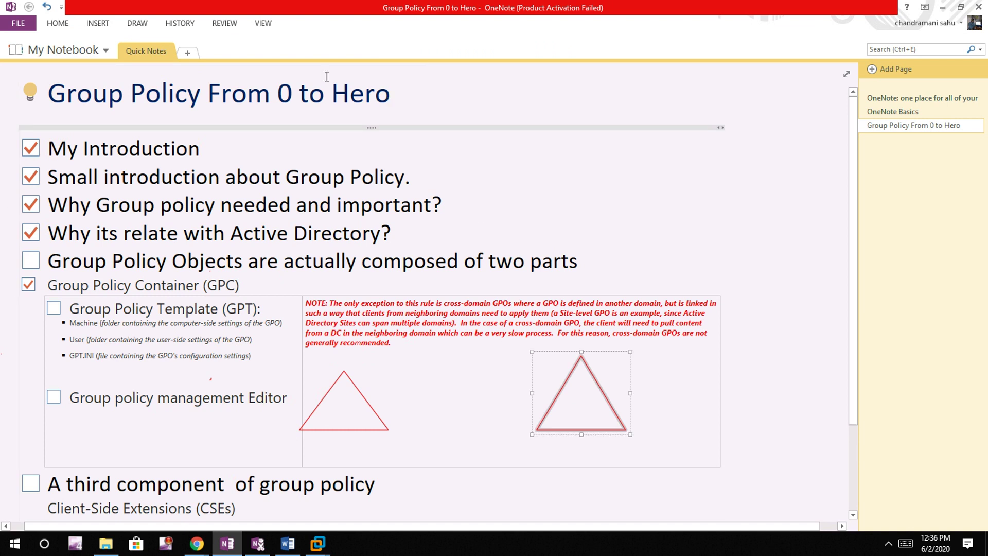
Draw a small, narrow red rectangle just beneath the second triangle
left_click(140, 25)
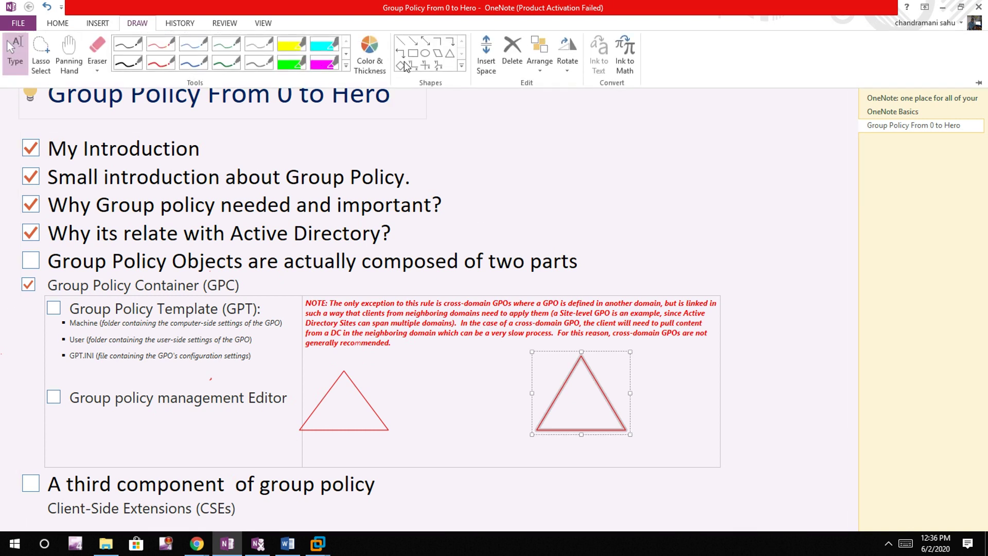
left_click(425, 58)
left_click_drag(591, 440, 605, 467)
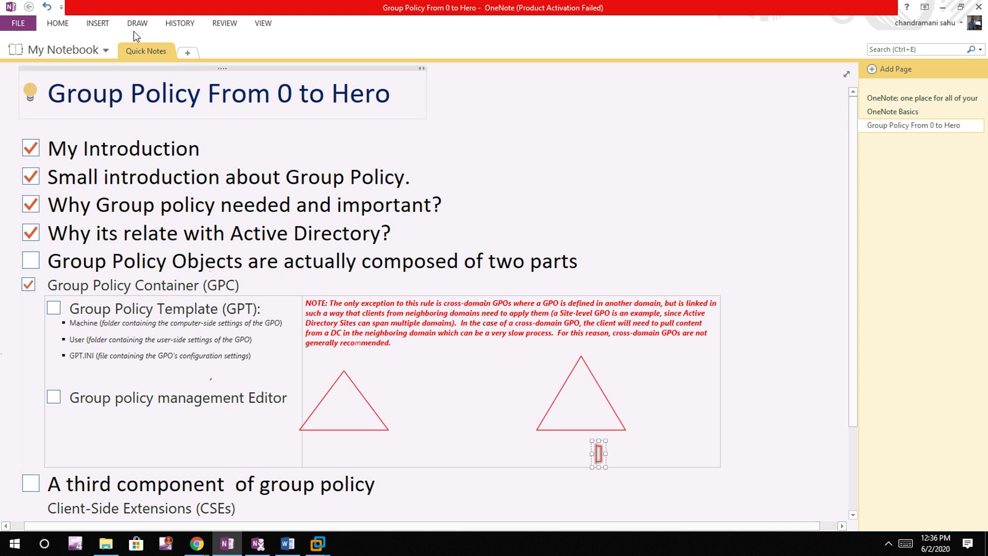
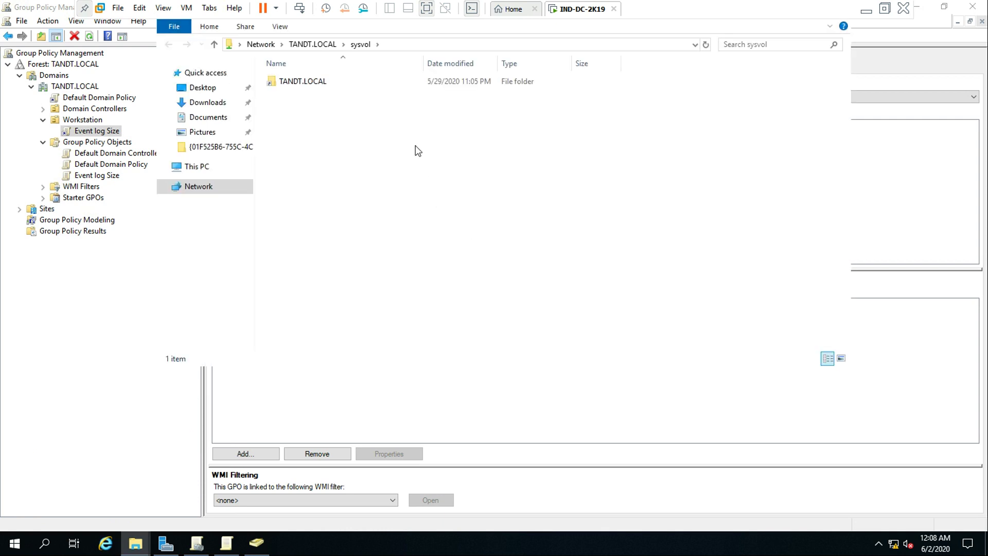
Browse from sysvol through TANDT.LOCAL and Policies into {01F525B6-755C-4CF1-B774-B8B23504833A}, and read its GPT configuration file before closing it
double_click(319, 83)
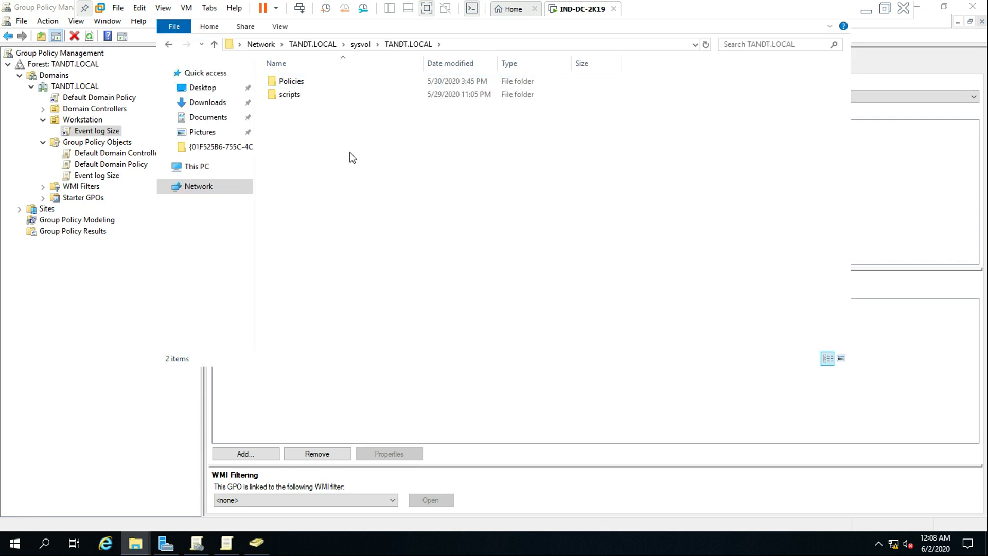
left_click(305, 83)
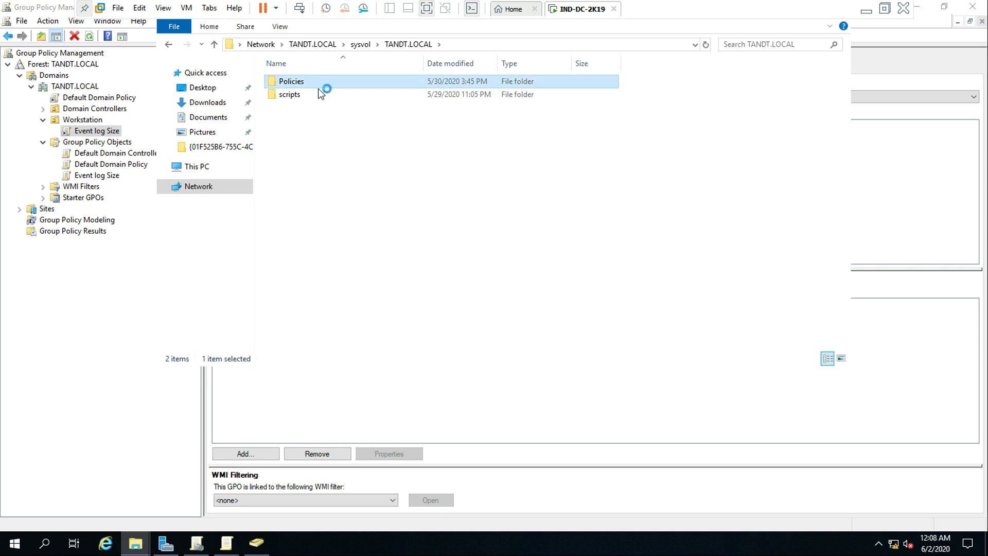
double_click(305, 83)
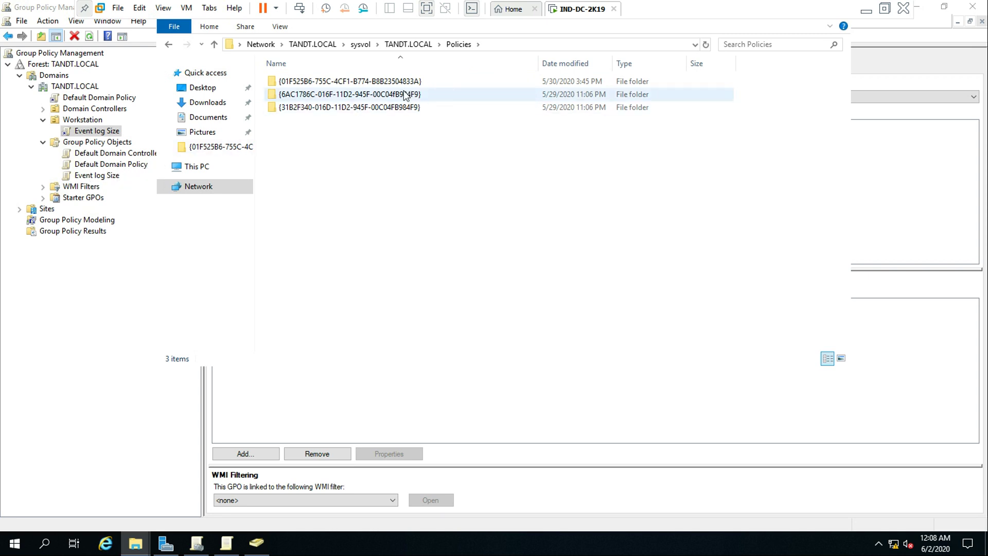
double_click(385, 83)
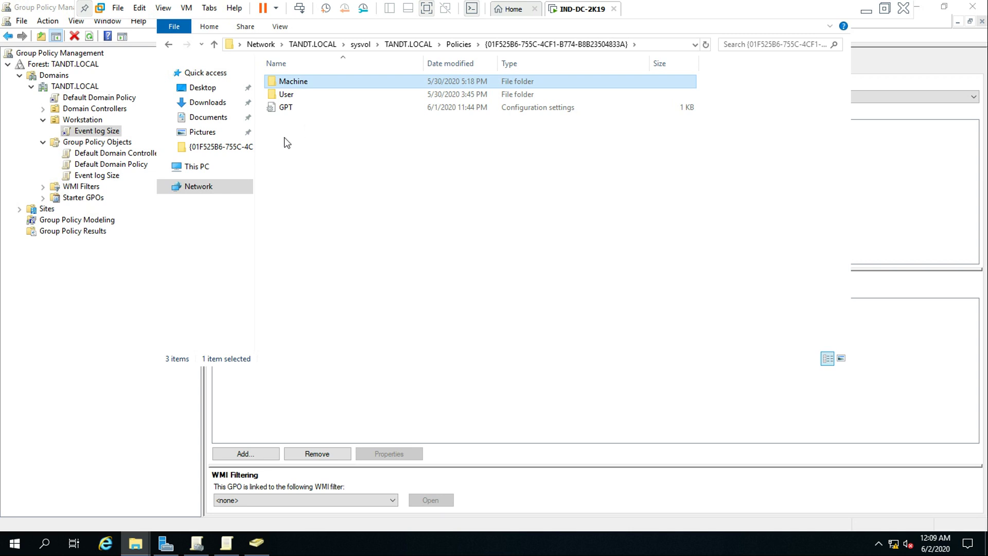
double_click(286, 111)
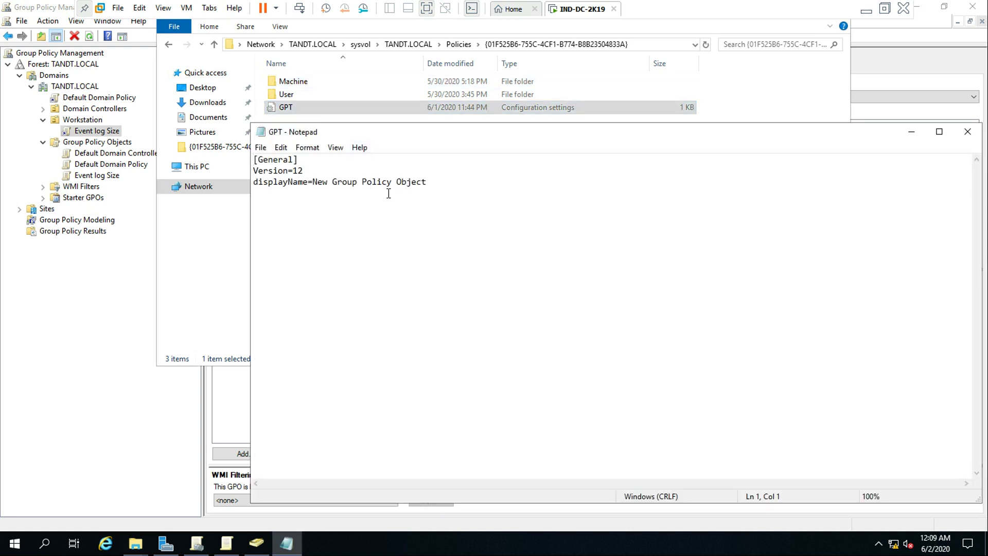
left_click(966, 132)
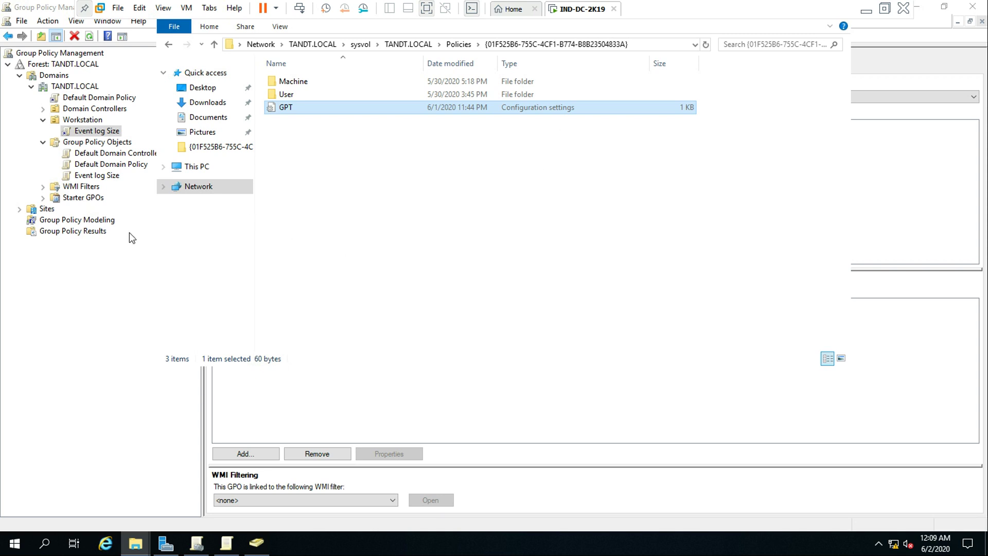
Open the Event log Size GPO linked to the Workstation OU for editing
left_click(102, 135)
right_click(102, 134)
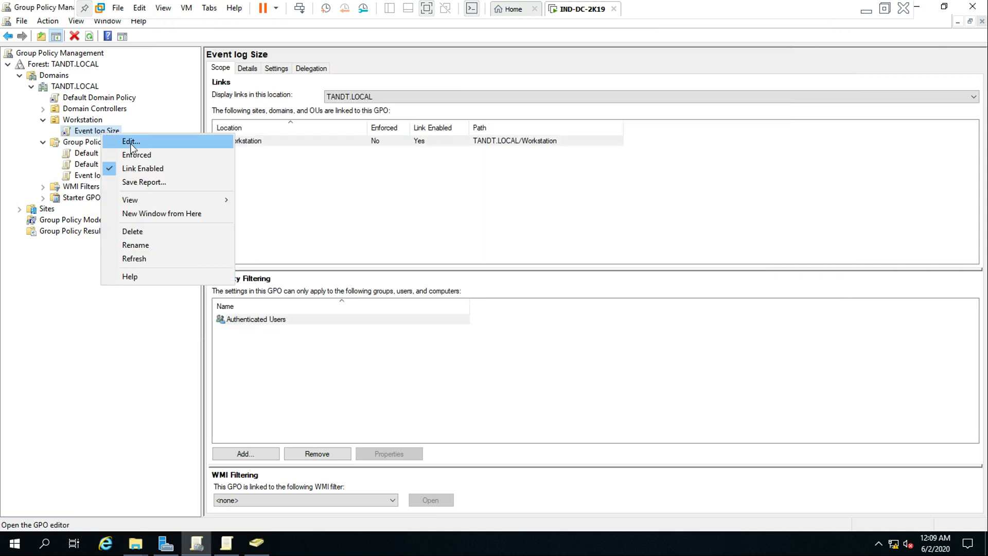
left_click(131, 145)
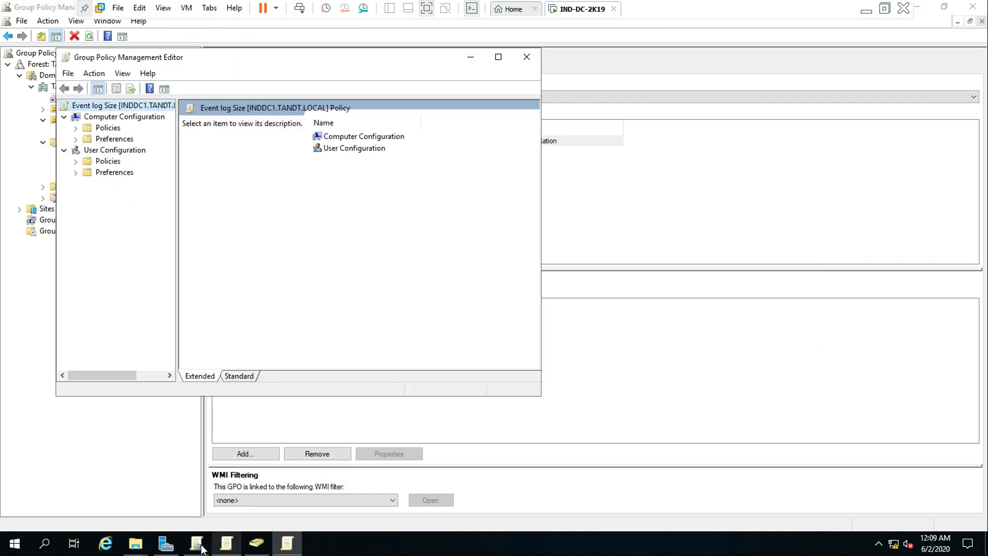
Examine the Event Log policies under the Computer Configuration's Windows Settings and Security Settings, then minimize the editor
left_click(76, 128)
double_click(137, 162)
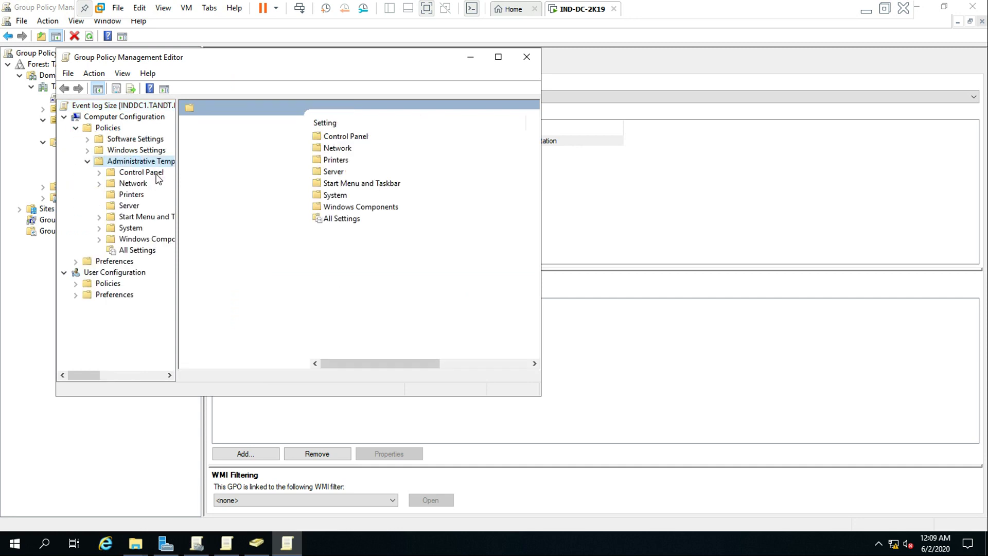
left_click(144, 150)
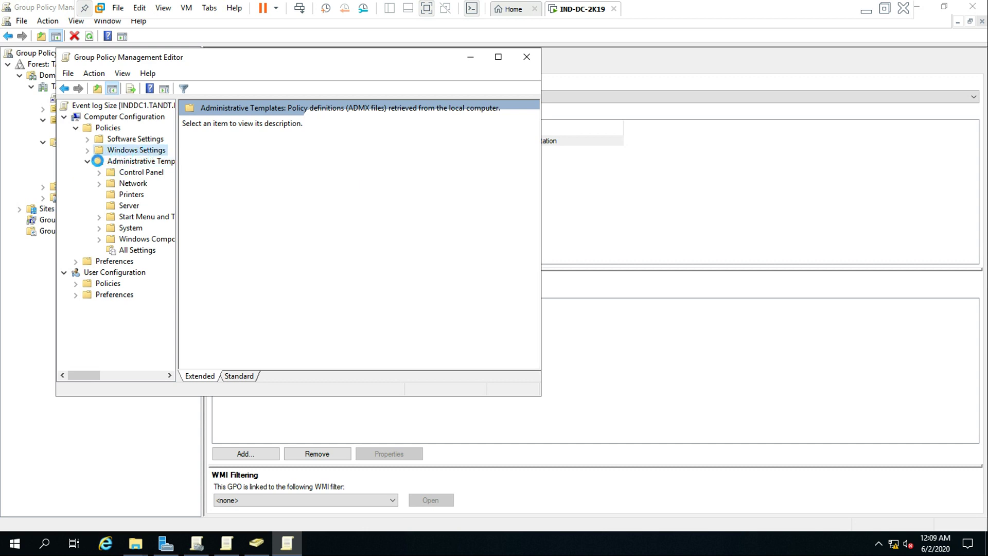
left_click(135, 195)
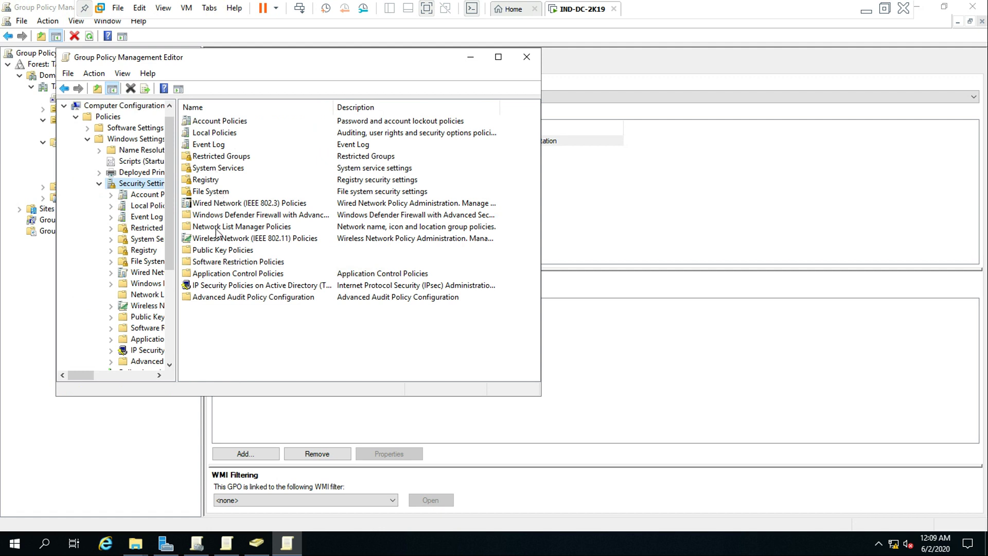
double_click(219, 146)
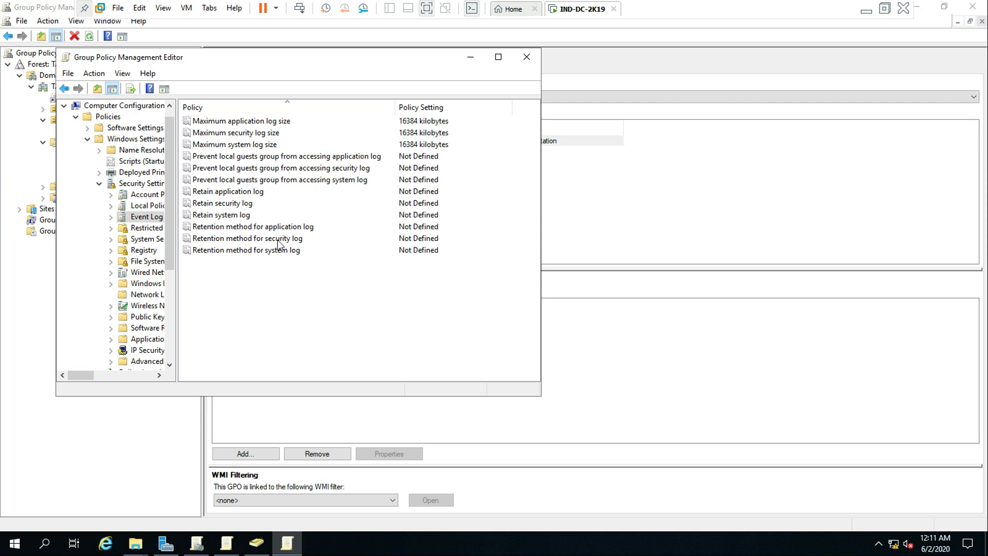
left_click(469, 57)
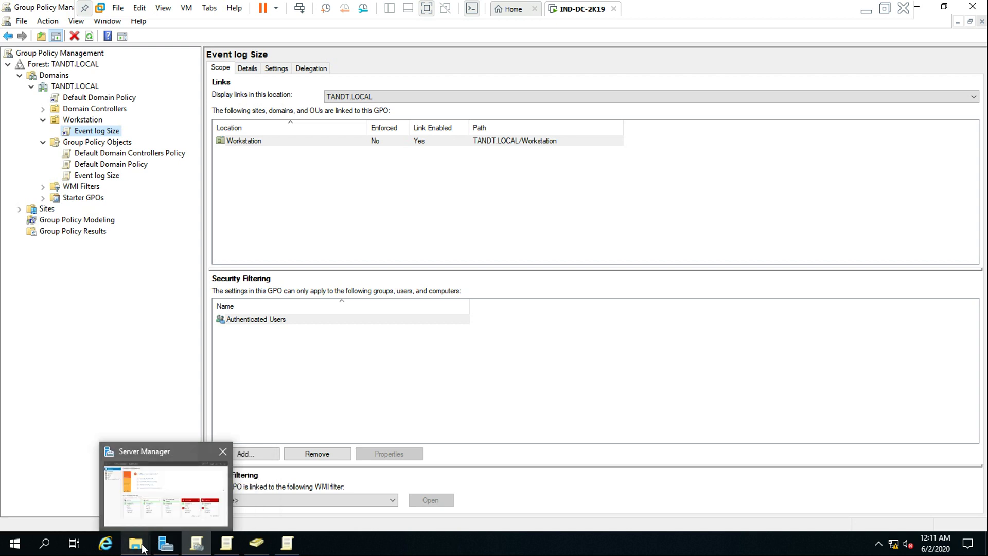
Return to the policy folder, reopen the GPT file, highlight its contents for review and minimize it
mouse_move(139, 545)
left_click(178, 504)
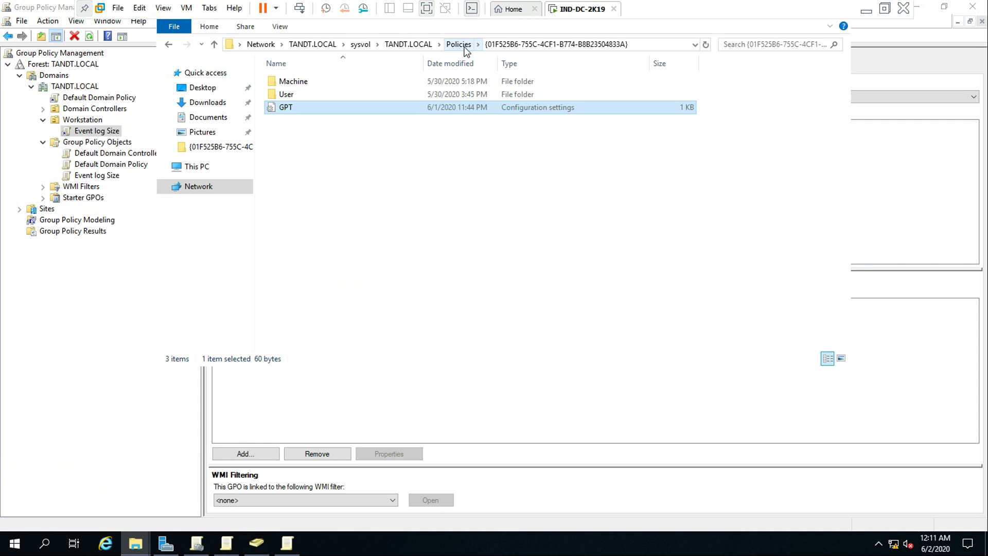
double_click(323, 110)
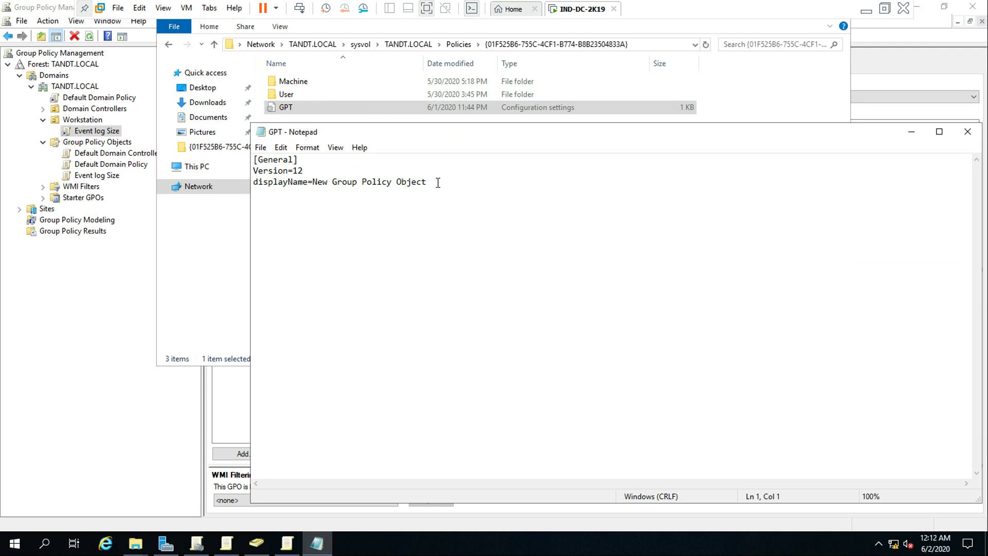
left_click_drag(436, 186, 250, 159)
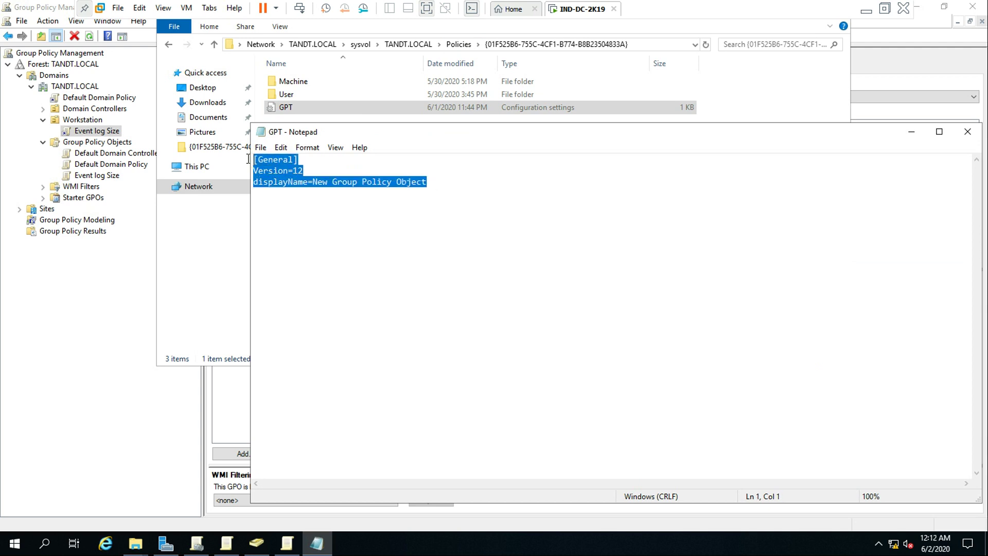
left_click(912, 132)
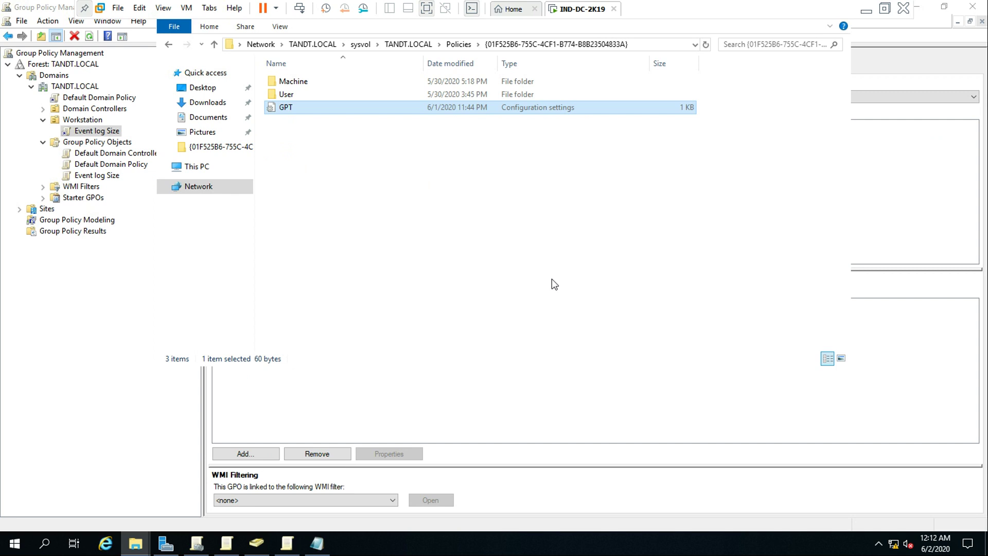
Browse through the policy's Machine, Microsoft, Windows NT and SecEdit folders and open the GptTmpl file, accepting the security warning
double_click(318, 87)
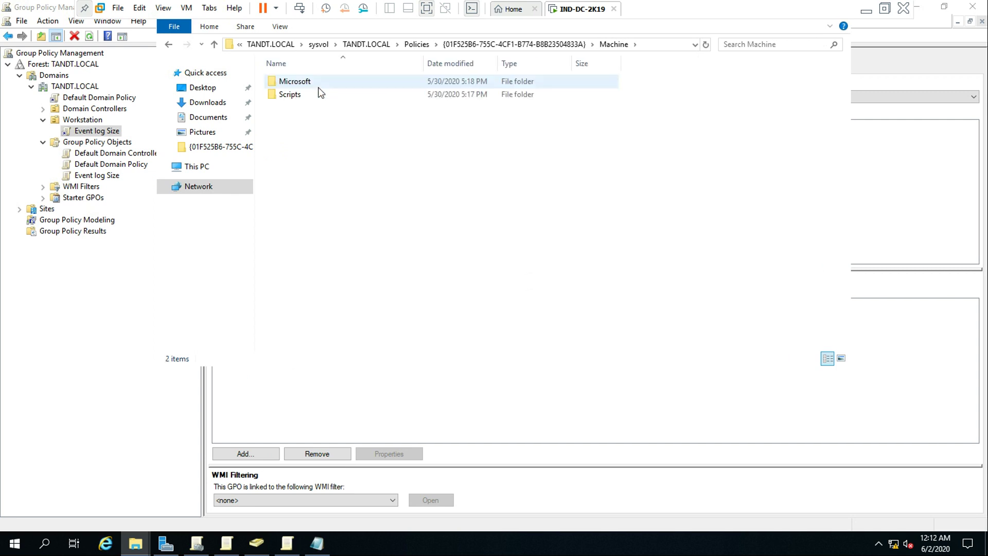
double_click(318, 85)
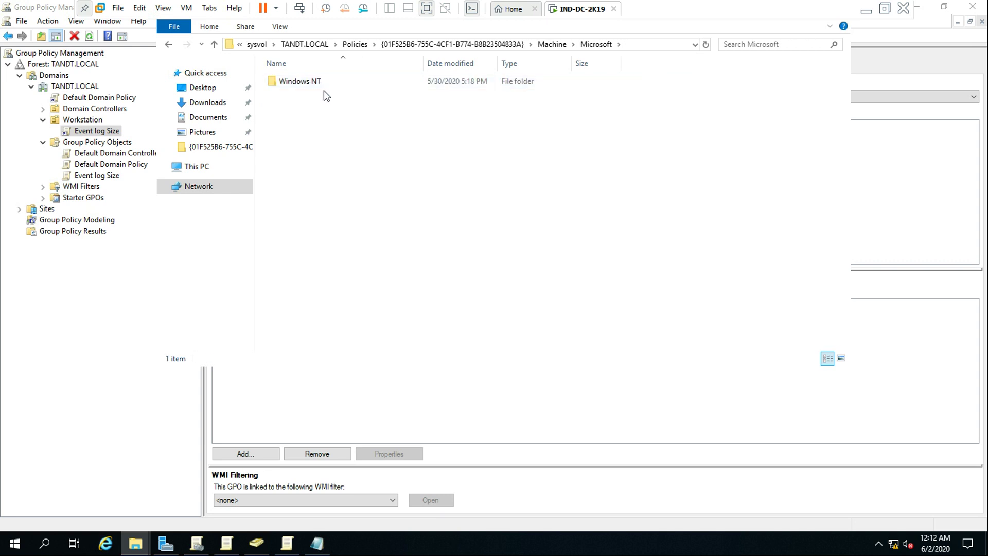
left_click(326, 90)
double_click(329, 90)
double_click(313, 83)
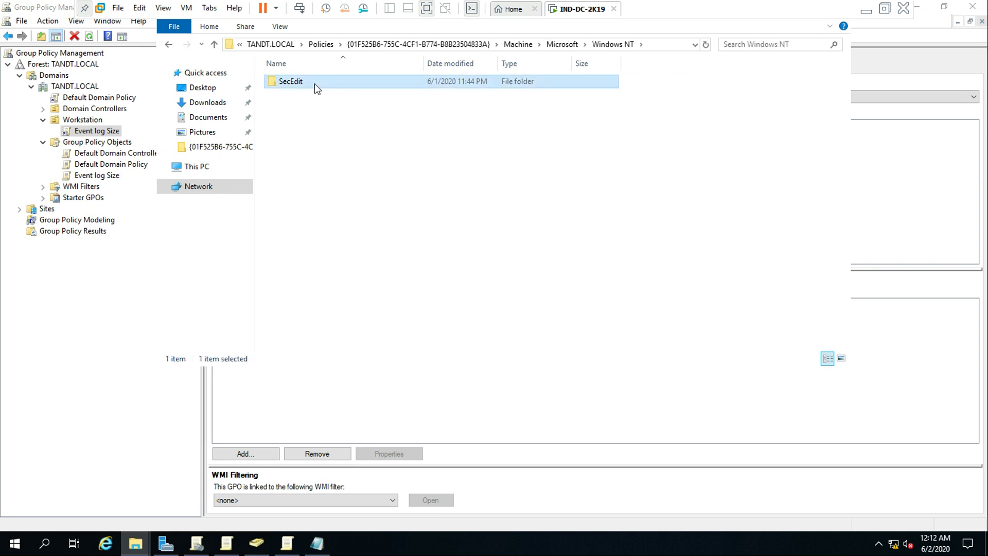
left_click(550, 45)
mouse_move(429, 82)
double_click(308, 84)
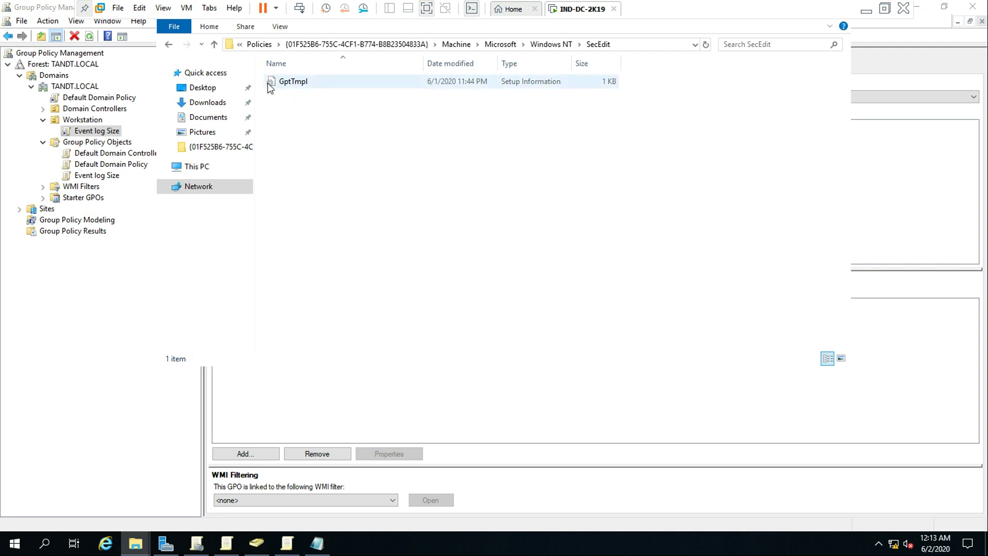
double_click(285, 83)
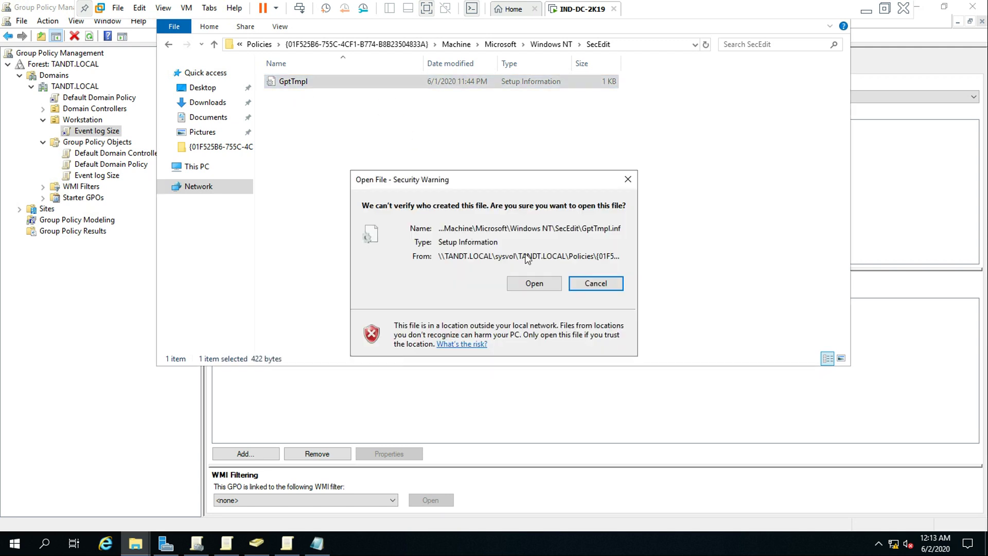
left_click(530, 282)
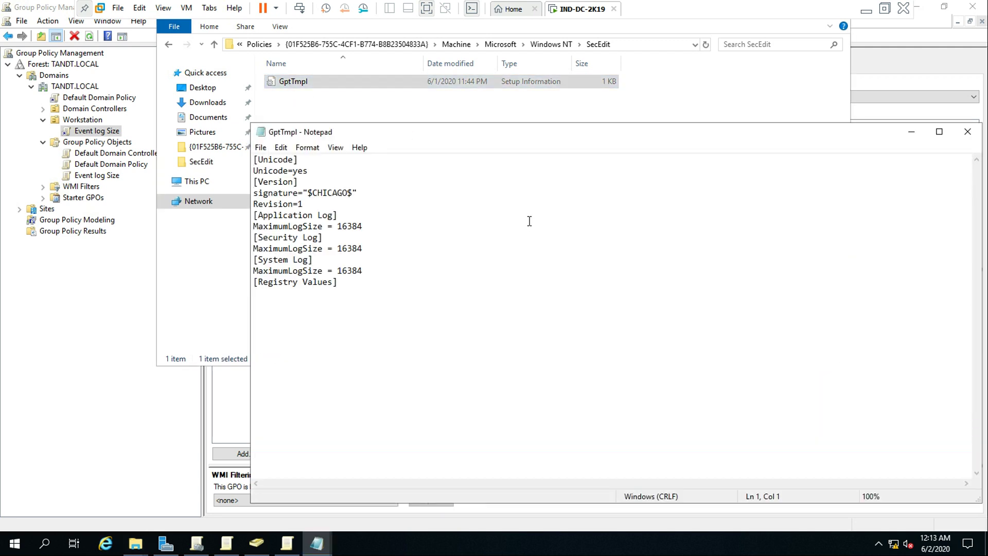
Review the log size settings in the GptTmpl file, close it and go back up to the policy's Machine folder
left_click_drag(551, 135, 558, 131)
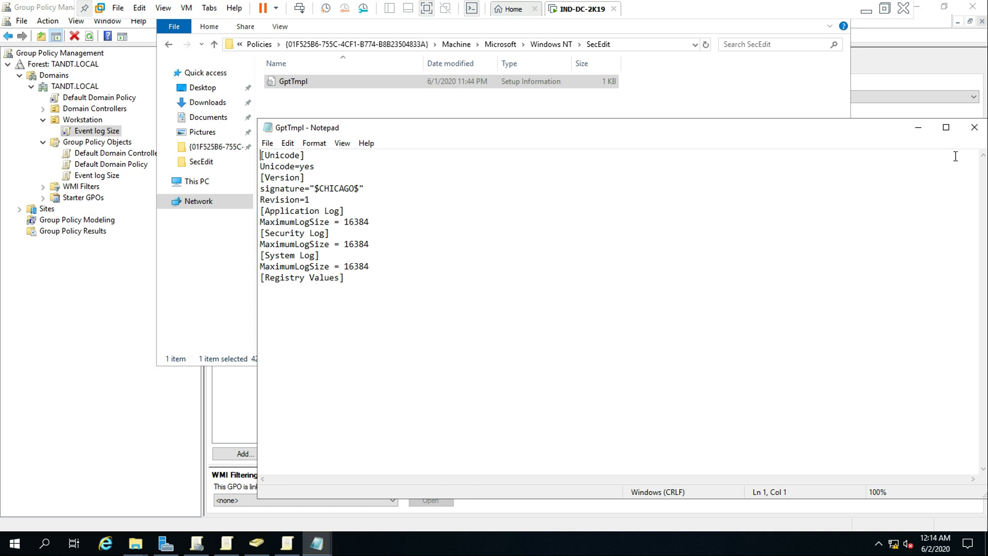
left_click(974, 127)
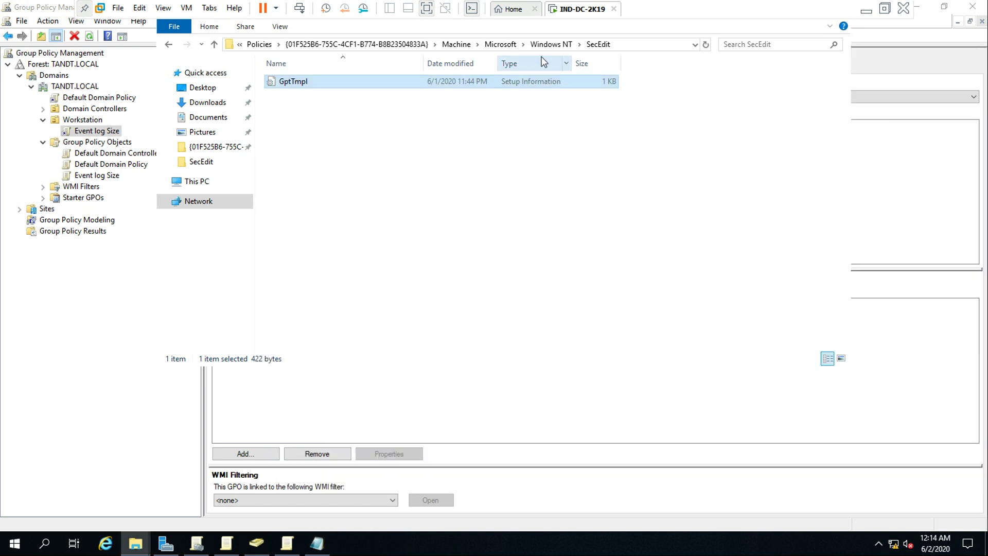
left_click(454, 46)
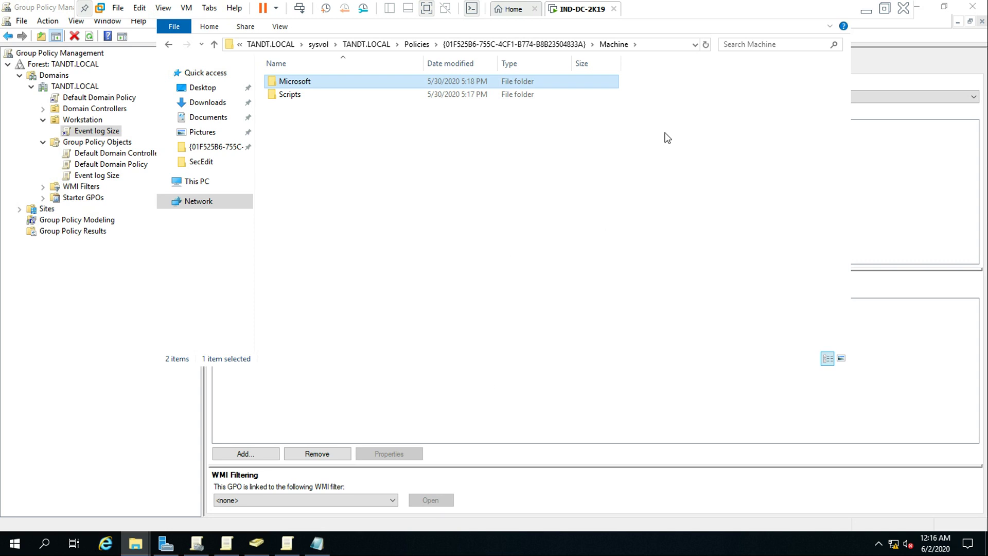
Switch from the virtual machine to the OneNote outline and review the remaining Group Policy topics
left_click(866, 9)
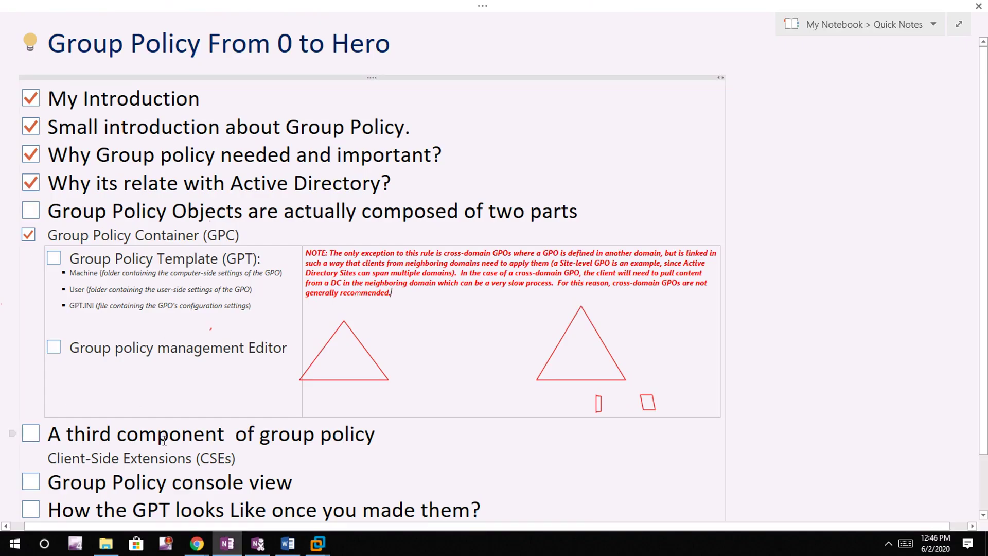
scroll(222, 397, "down", 2)
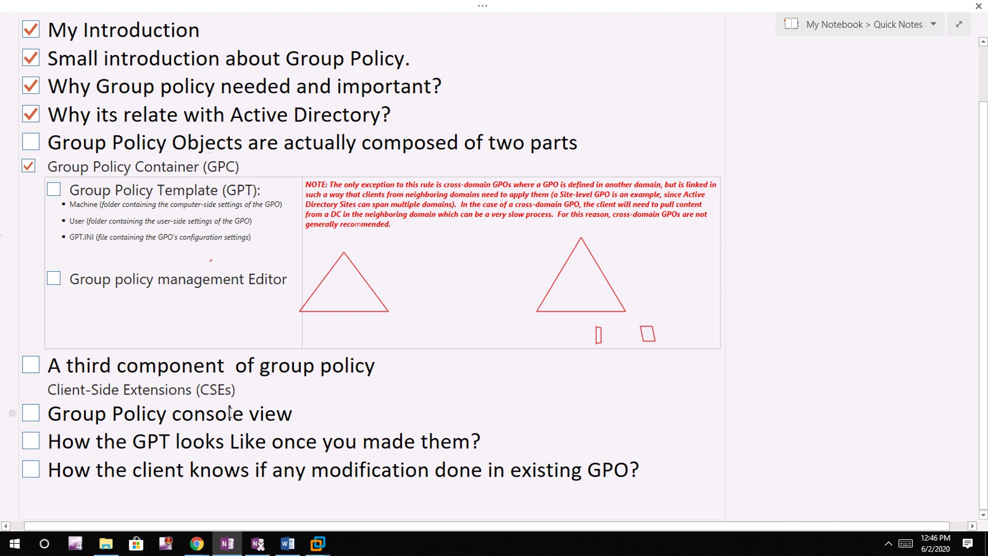
Switch back to the IND-DC-2K19 virtual machine, view the VMware Workstation home page with its machine library, and return to the OneNote outline
mouse_move(318, 543)
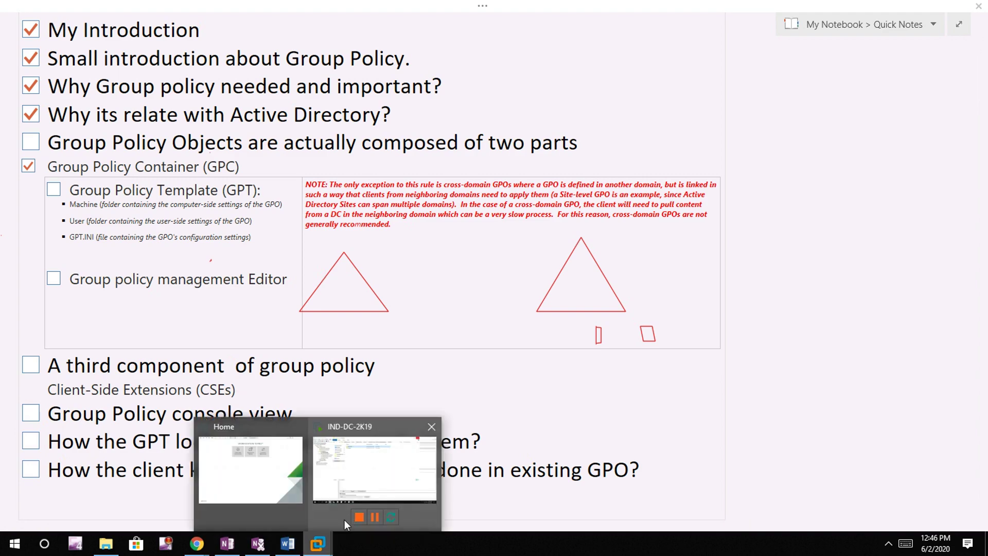
left_click(376, 454)
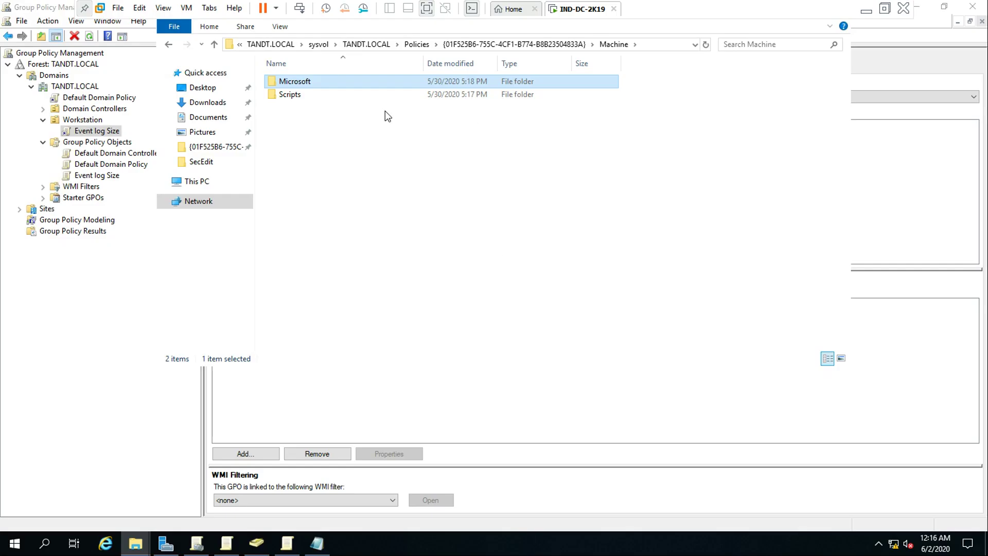
left_click(513, 9)
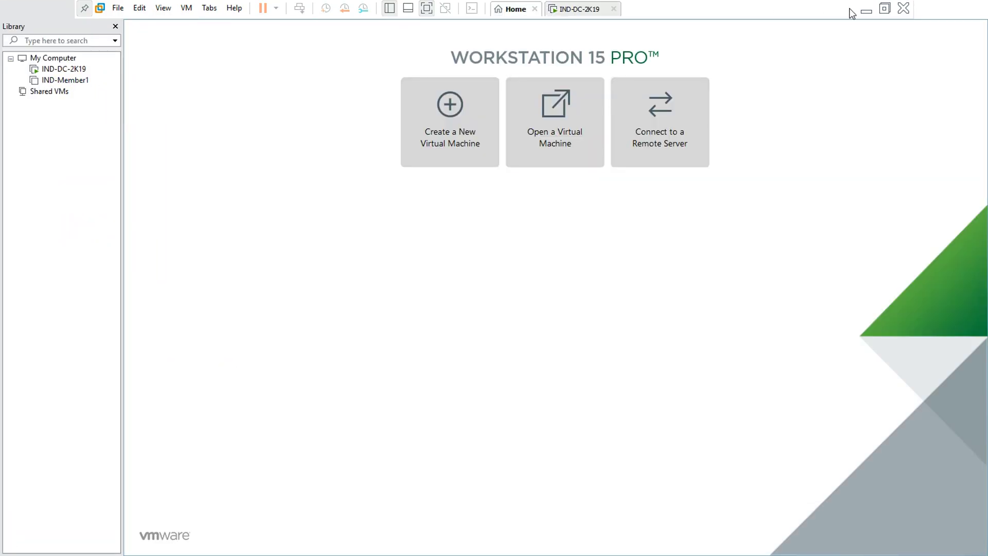
left_click(865, 11)
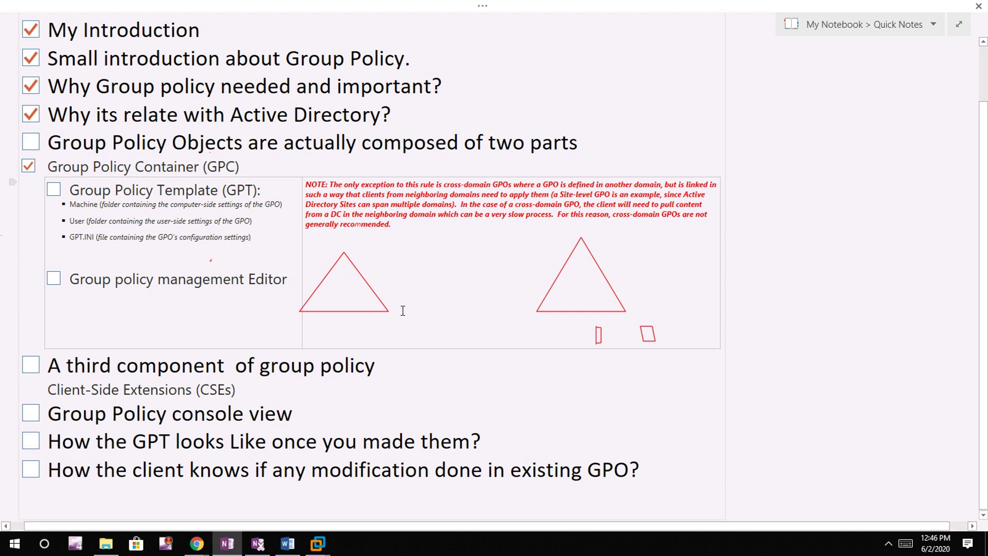